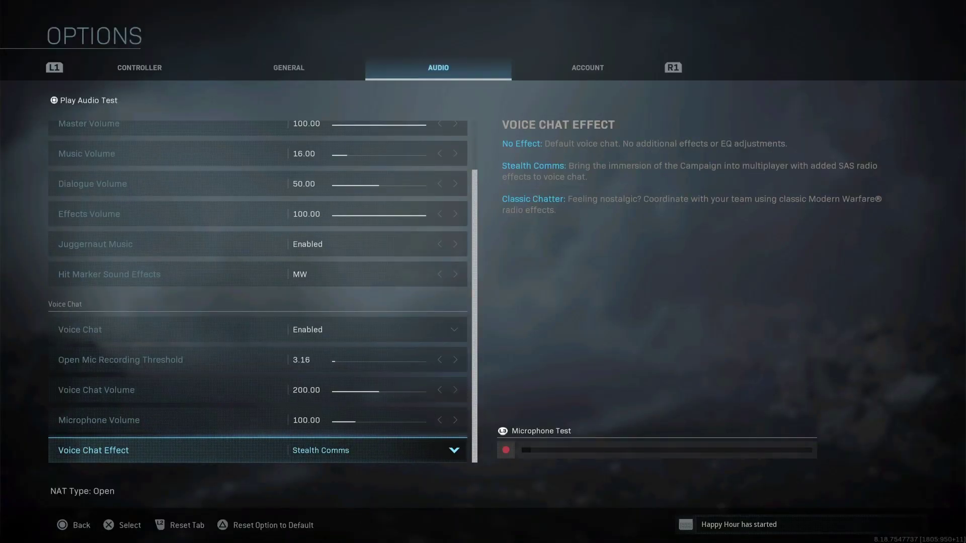
Switch from the Audio tab to the Controller tab, whose button layout preset reads Default Flipped.
{"action": "key", "text": "Up"}
{"action": "key", "text": "q"}
{"action": "key", "text": "q"}
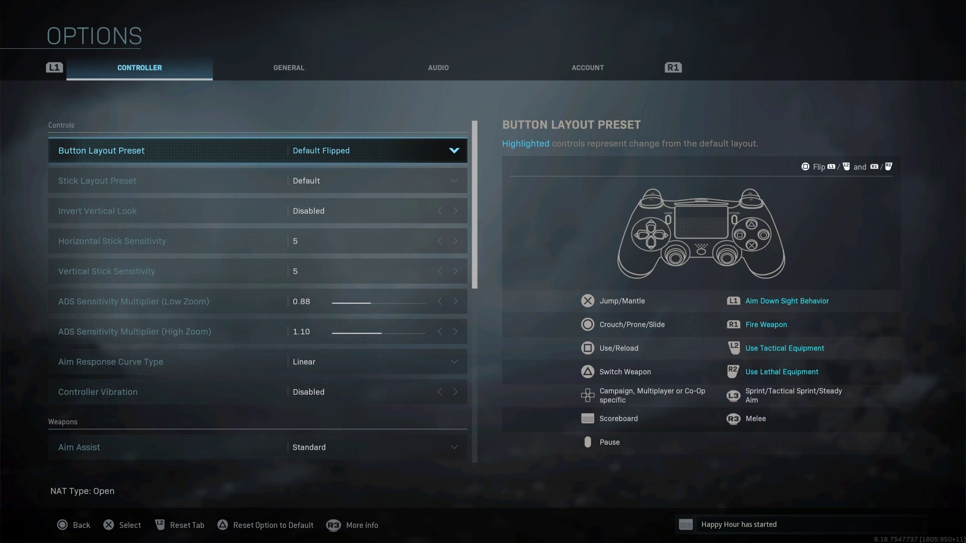
Lower the ADS Sensitivity Multiplier (High Zoom) from 1.10 to 1.09.
{"action": "key", "text": "Down"}
{"action": "key", "text": "Down"}
{"action": "key", "text": "Down"}
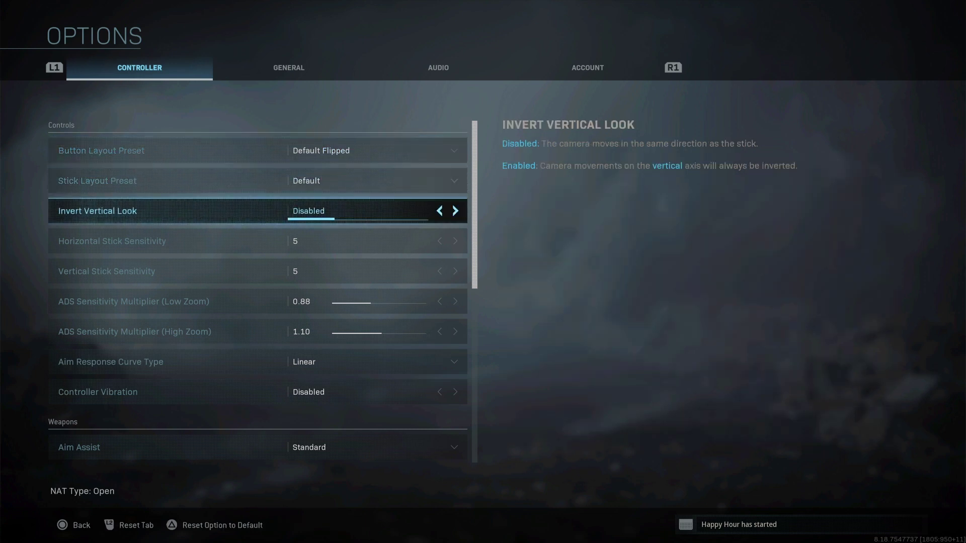
{"action": "key", "text": "Down"}
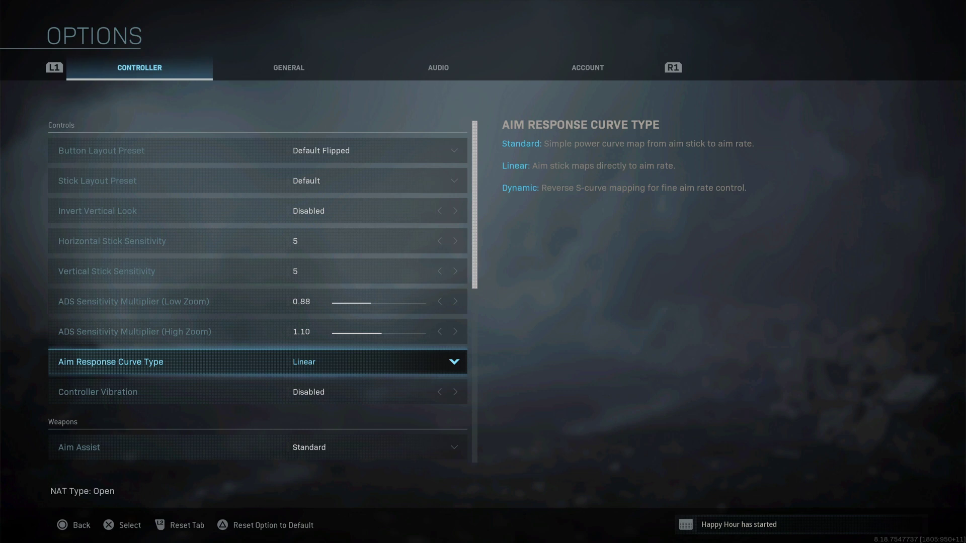
{"action": "key", "text": "Up"}
{"action": "key", "text": "Left"}
Review the Button Layout and Stick Layout Preset mappings and the Invert Vertical Look option.
{"action": "key", "text": "Up"}
{"action": "key", "text": "Up"}
{"action": "key", "text": "Up"}
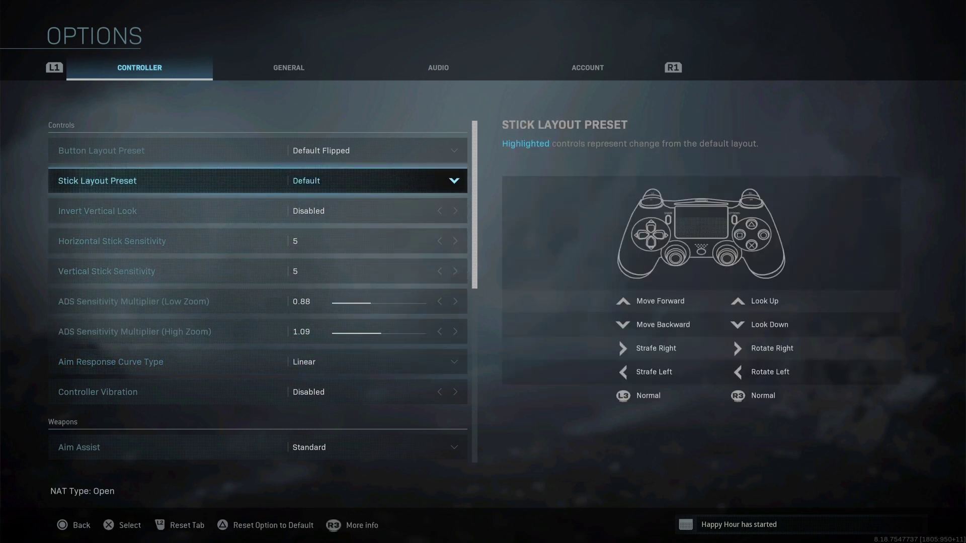
{"action": "key", "text": "Up"}
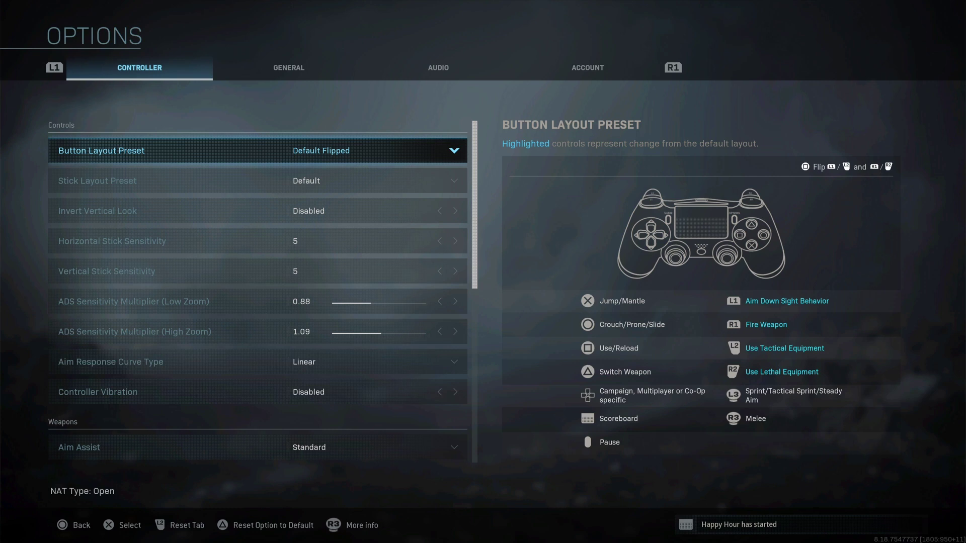
{"action": "key", "text": "Down"}
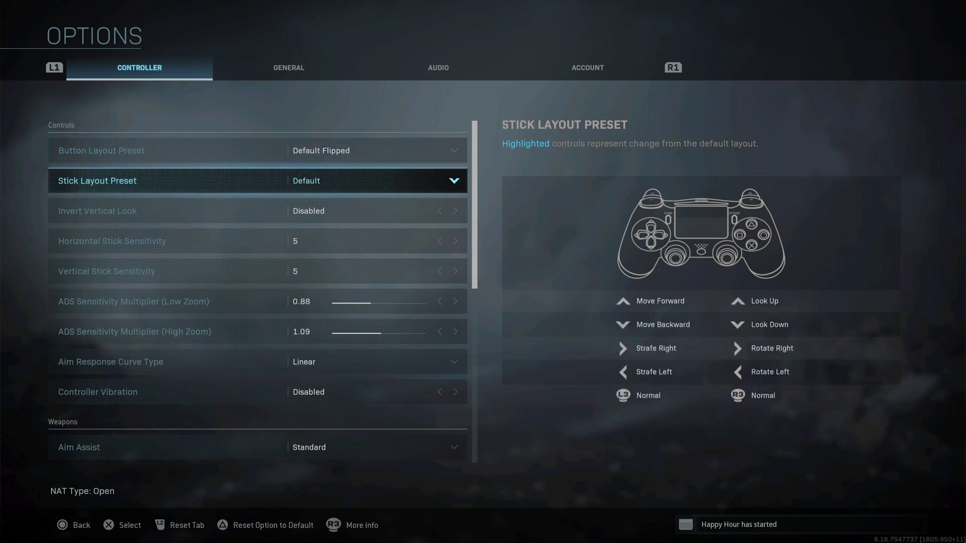
{"action": "key", "text": "Down"}
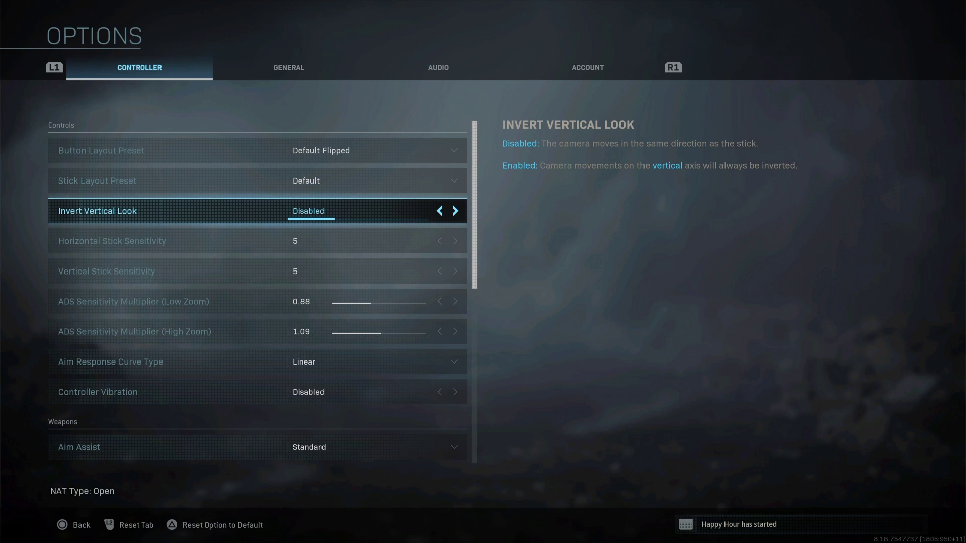
{"action": "key", "text": "Down"}
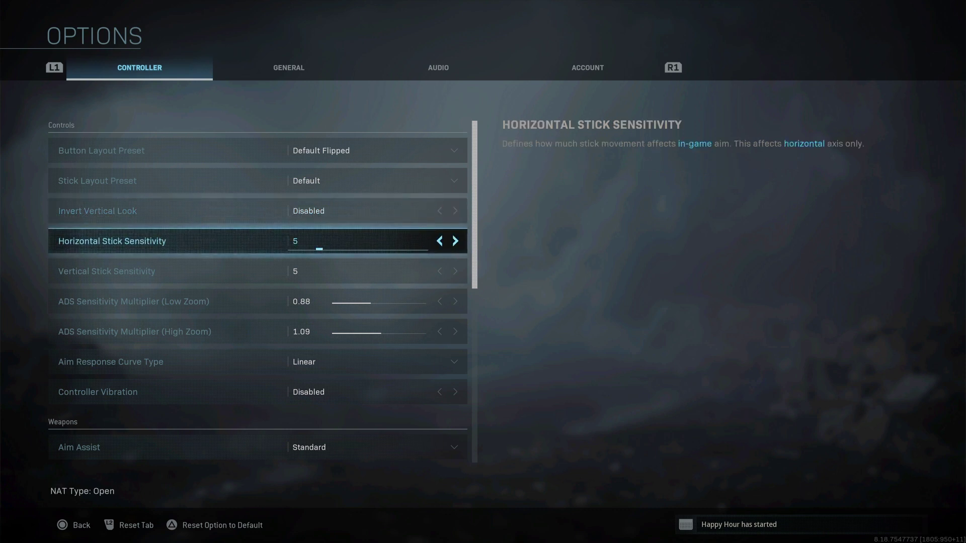
{"action": "key", "text": "Down"}
{"action": "key", "text": "Up"}
{"action": "key", "text": "Down"}
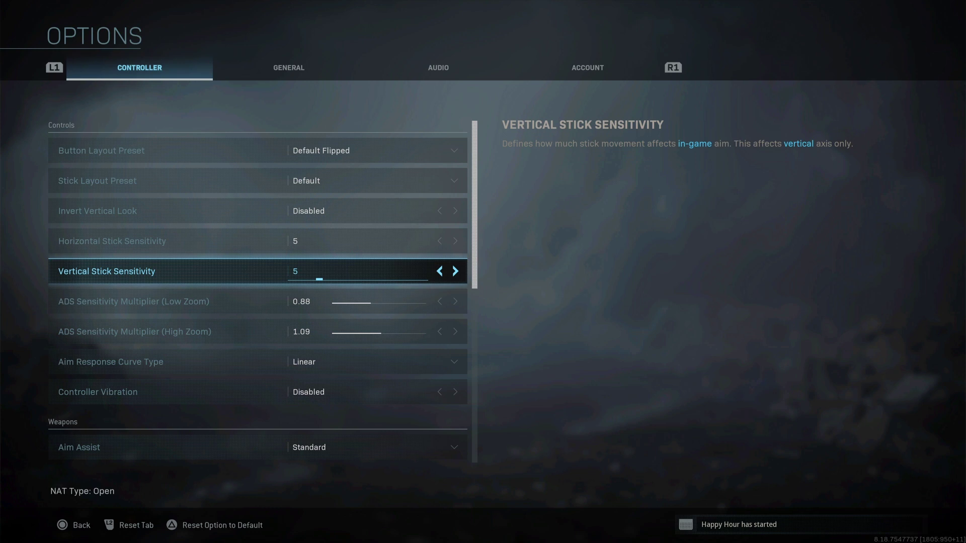
{"action": "key", "text": "Up"}
{"action": "key", "text": "Right"}
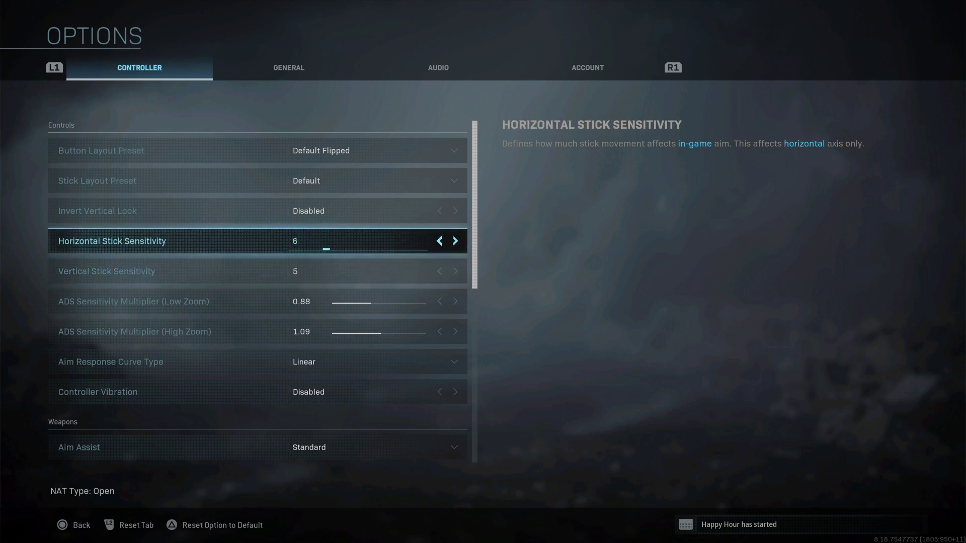
{"action": "key", "text": "Down"}
{"action": "key", "text": "Right"}
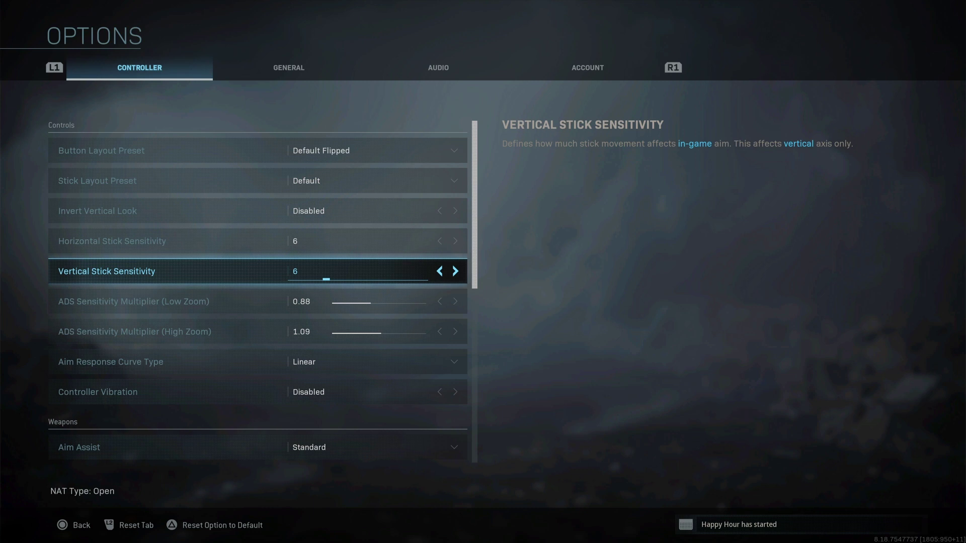
{"action": "key", "text": "Left"}
{"action": "key", "text": "Up"}
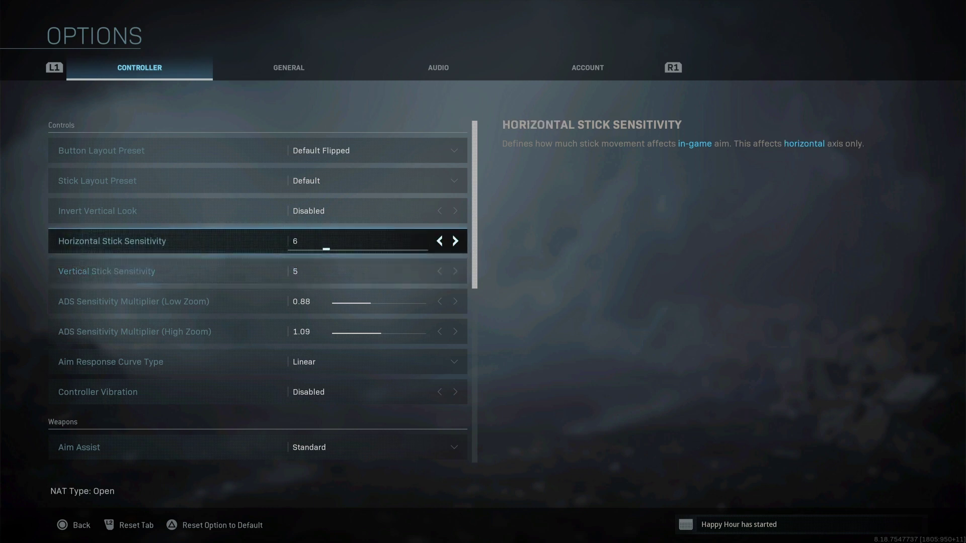
{"action": "key", "text": "Left"}
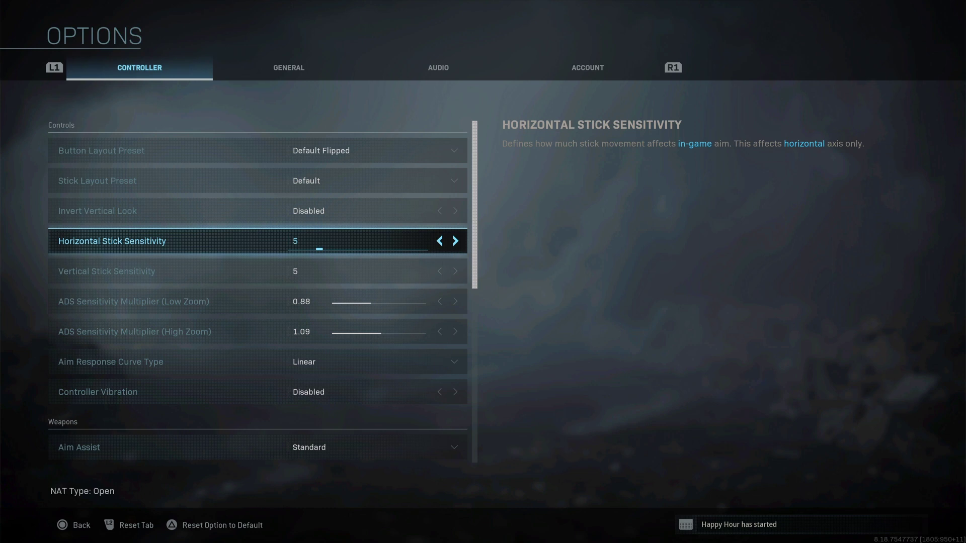
{"action": "key", "text": "Down"}
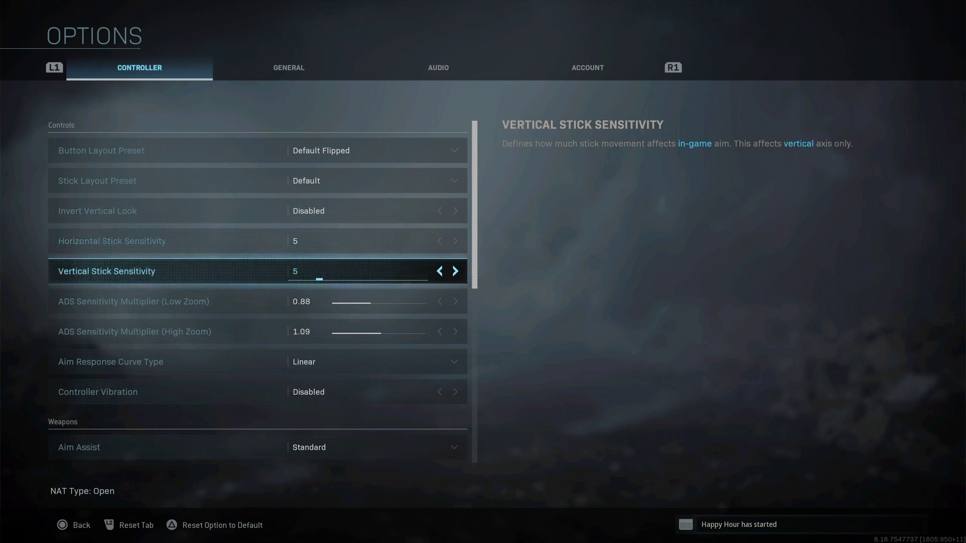
{"action": "key", "text": "Up"}
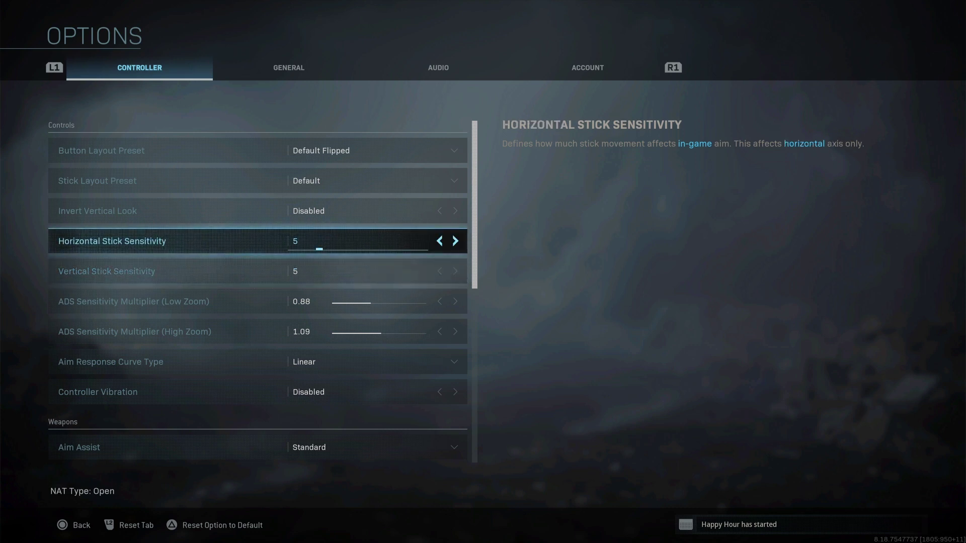
{"action": "key", "text": "Right"}
{"action": "key", "text": "Down"}
{"action": "key", "text": "Right"}
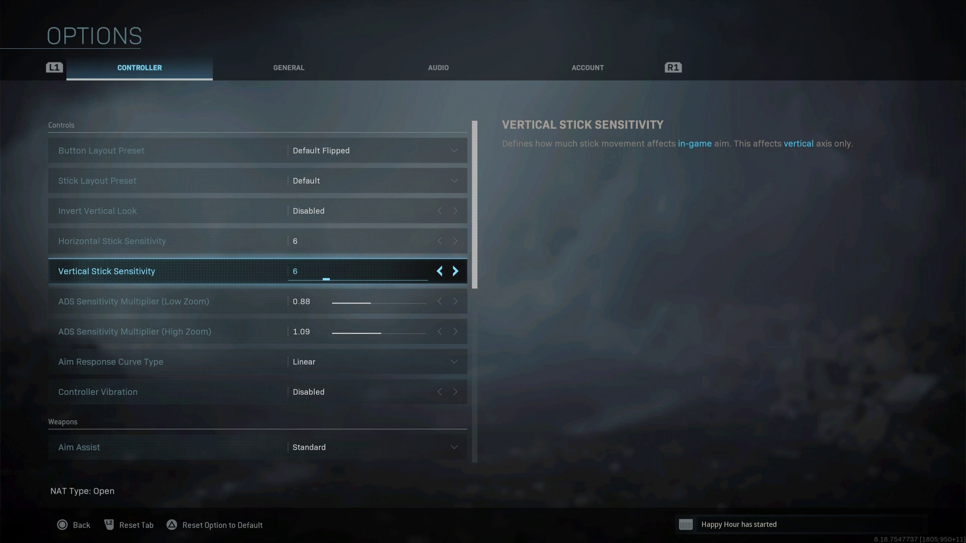
{"action": "key", "text": "Up"}
{"action": "key", "text": "Left"}
{"action": "key", "text": "Down"}
{"action": "key", "text": "Left"}
{"action": "key", "text": "Down"}
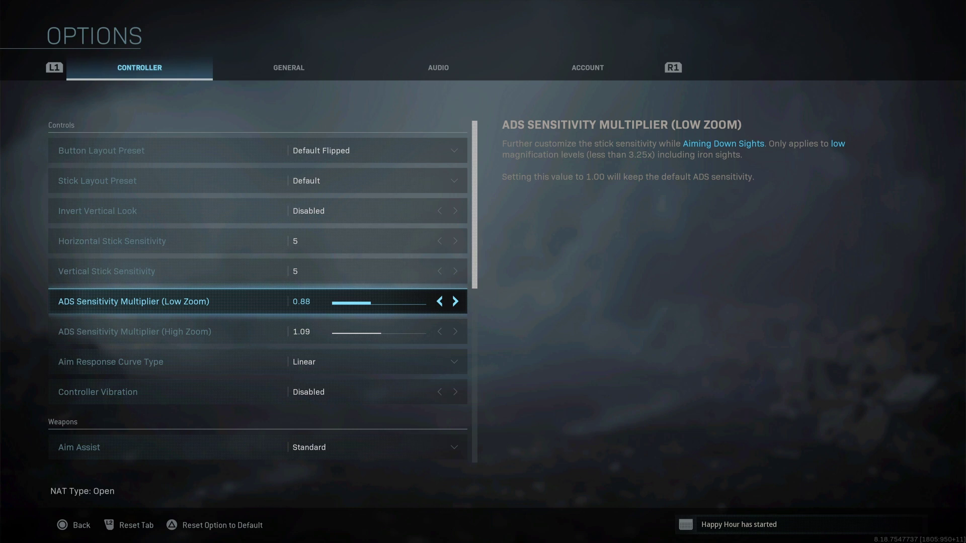
Raise the high-zoom ADS multiplier from 1.09 back to 1.10, leaving Aim Response Curve at Linear.
{"action": "key", "text": "Up"}
{"action": "key", "text": "Up"}
{"action": "key", "text": "Down"}
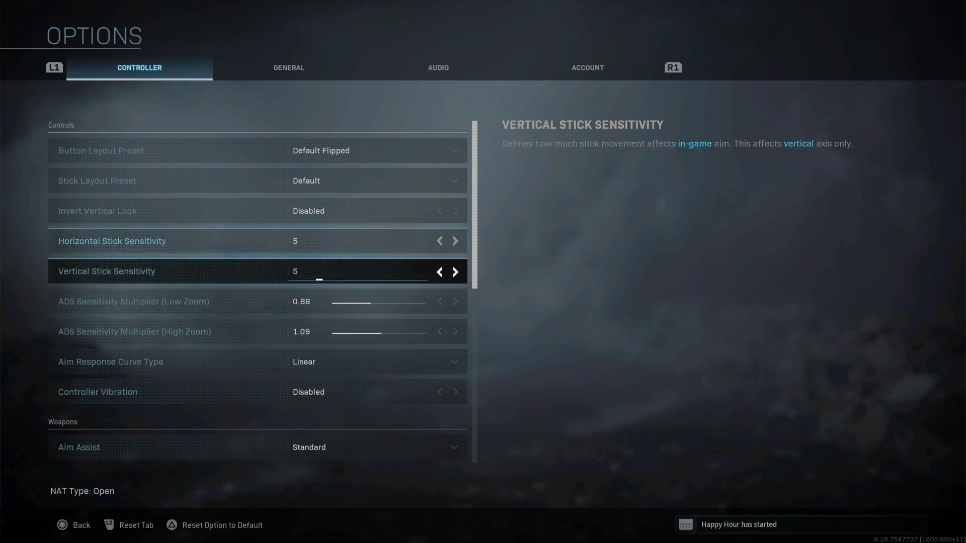
{"action": "key", "text": "Down"}
{"action": "key", "text": "Down"}
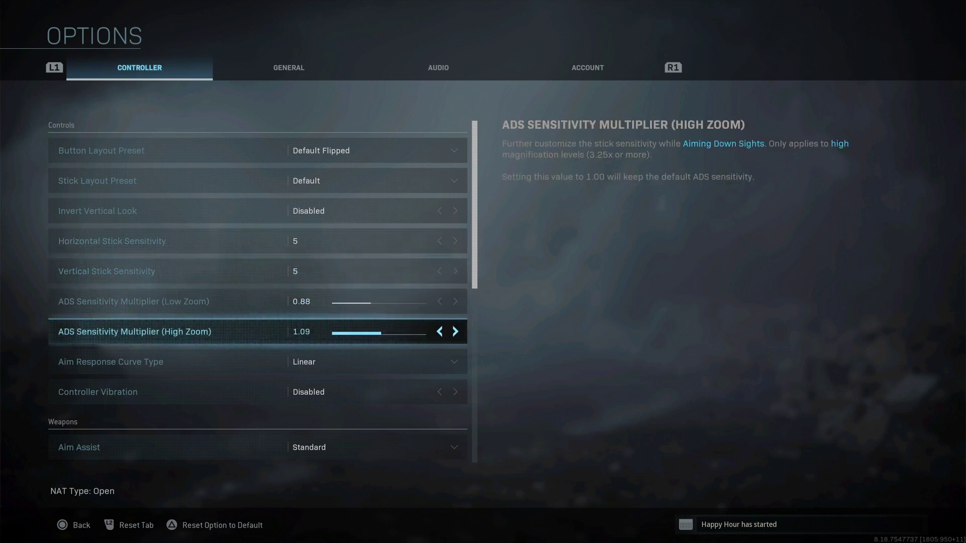
{"action": "key", "text": "Up"}
{"action": "key", "text": "Up"}
{"action": "key", "text": "Down"}
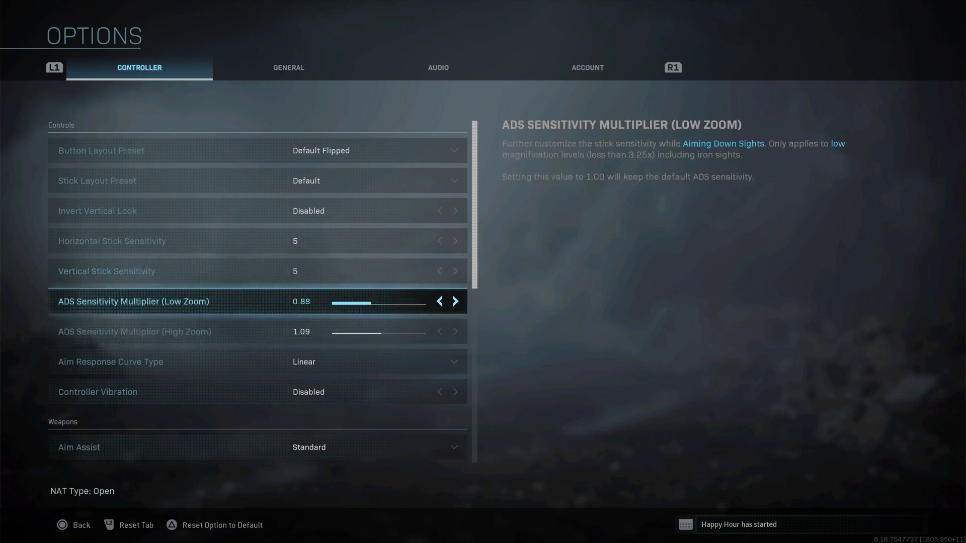
{"action": "key", "text": "Up"}
{"action": "key", "text": "Up"}
{"action": "key", "text": "Down"}
{"action": "key", "text": "Down"}
{"action": "key", "text": "Down"}
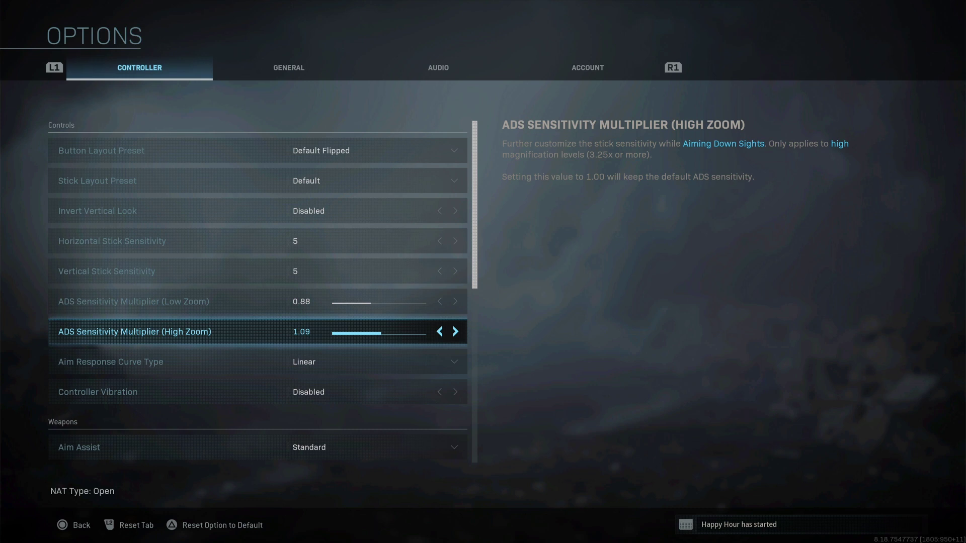
{"action": "key", "text": "Right"}
{"action": "left_click", "coordinate": [111, 362]}
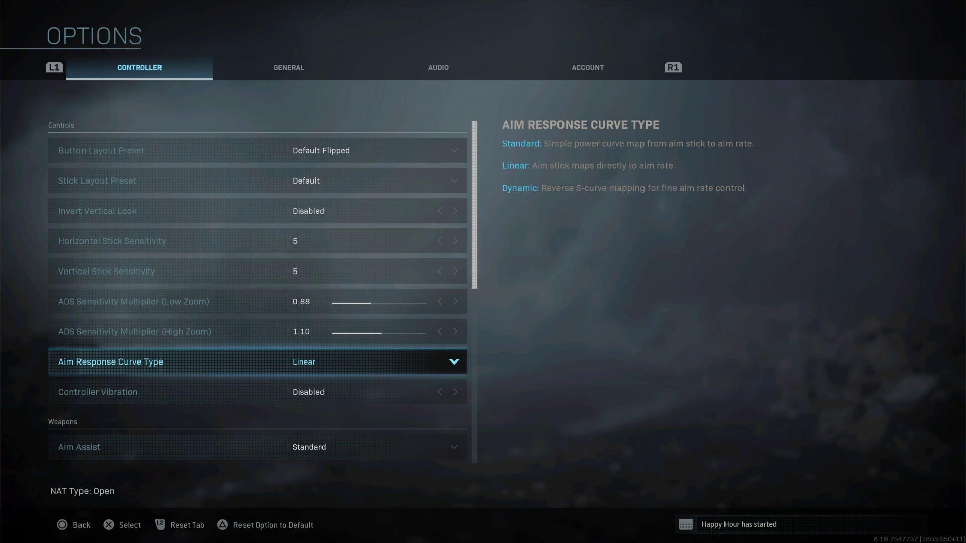
{"action": "left_click", "coordinate": [98, 392]}
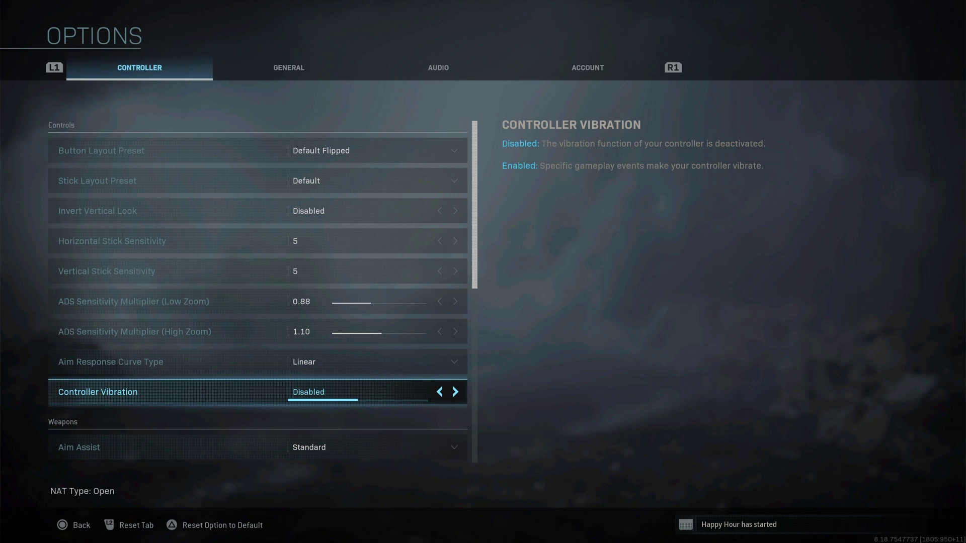
{"action": "key", "text": "Down"}
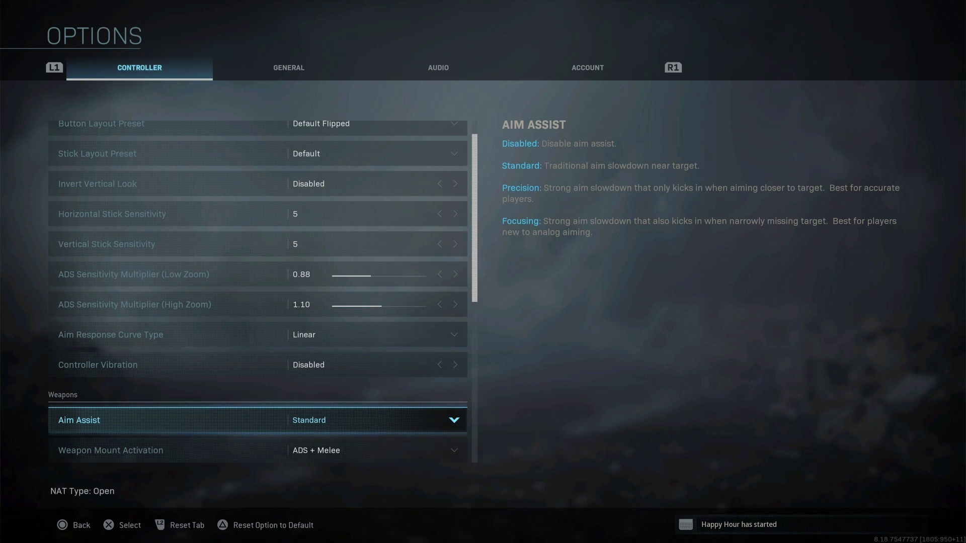
{"action": "left_click", "coordinate": [110, 335]}
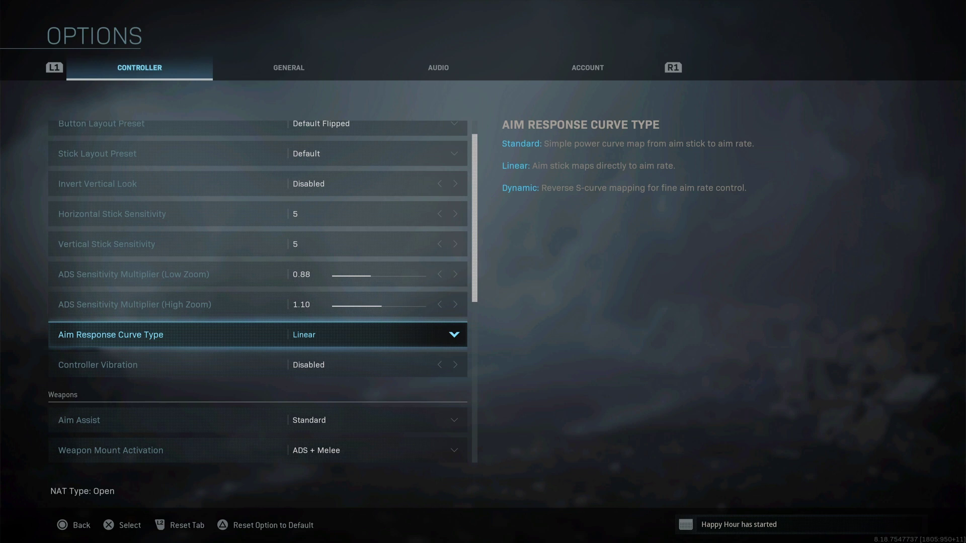
{"action": "key", "text": "Down"}
{"action": "key", "text": "Down"}
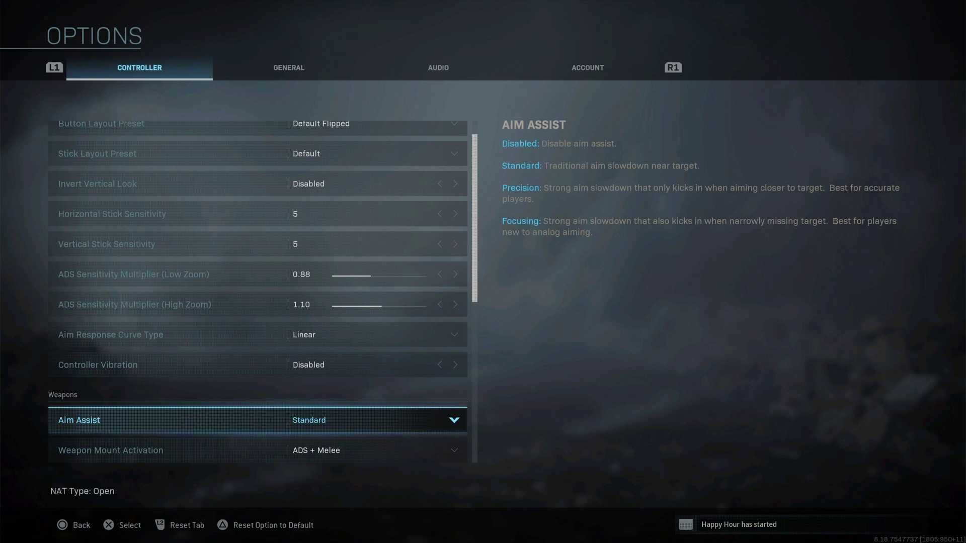
{"action": "key", "text": "Down"}
{"action": "key", "text": "Down"}
{"action": "key", "text": "Down"}
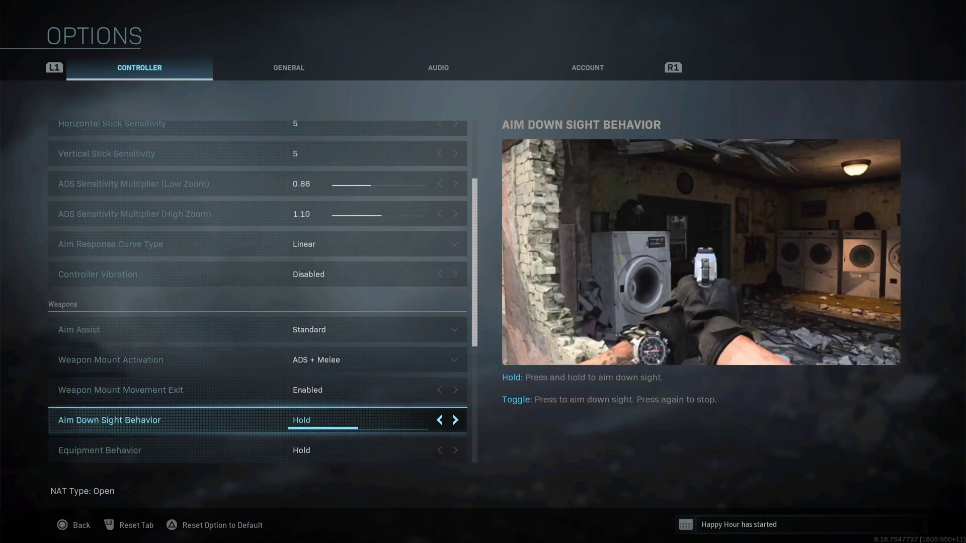
{"action": "key", "text": "Down"}
{"action": "key", "text": "Down"}
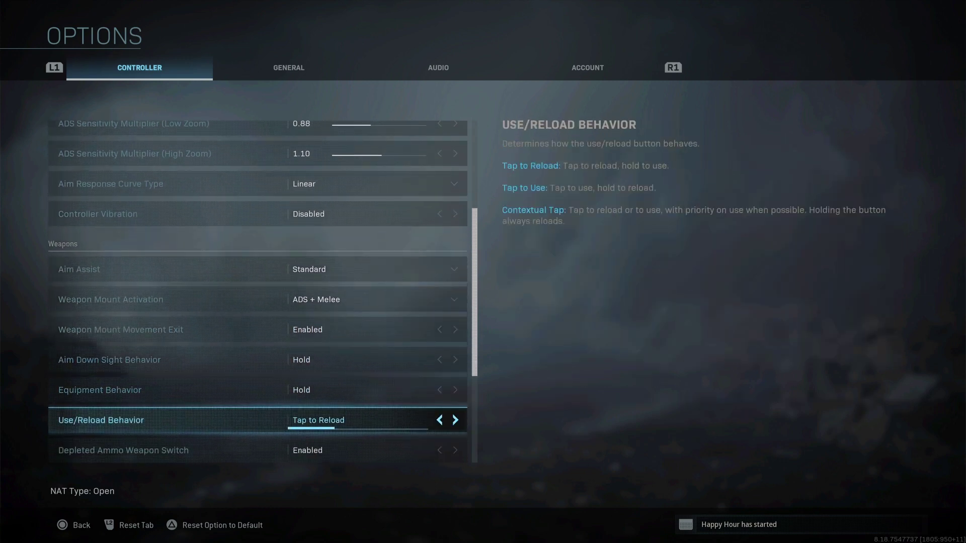
{"action": "key", "text": "Down"}
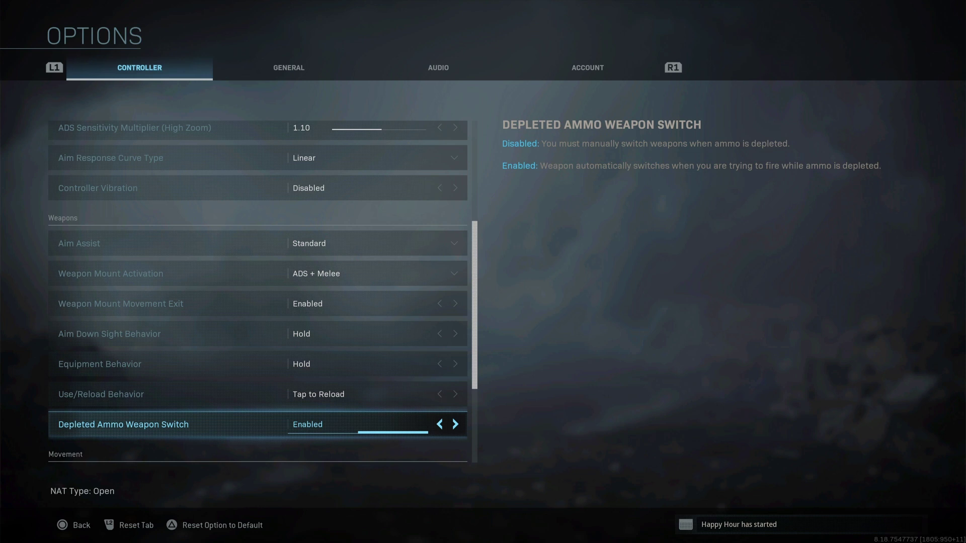
{"action": "key", "text": "Down"}
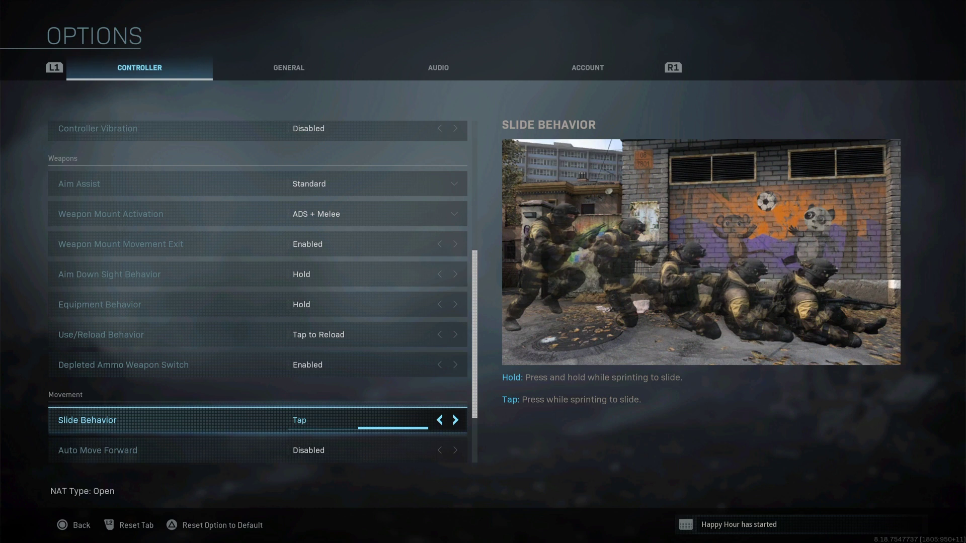
{"action": "key", "text": "Left"}
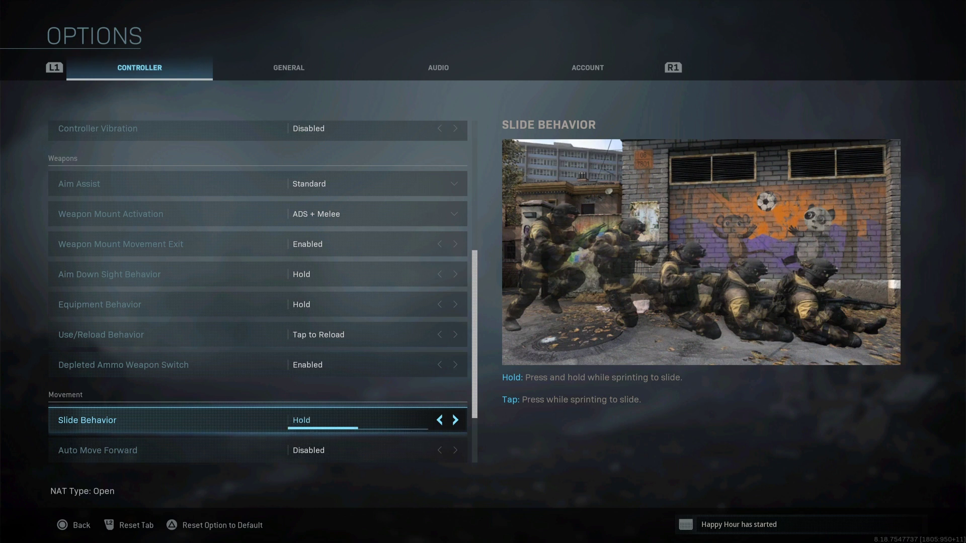
{"action": "key", "text": "Right"}
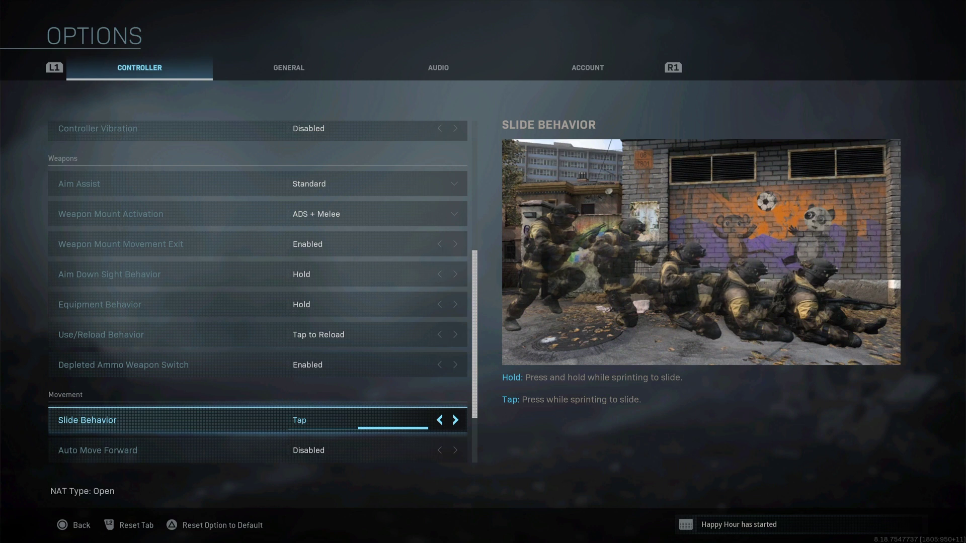
{"action": "key", "text": "Left"}
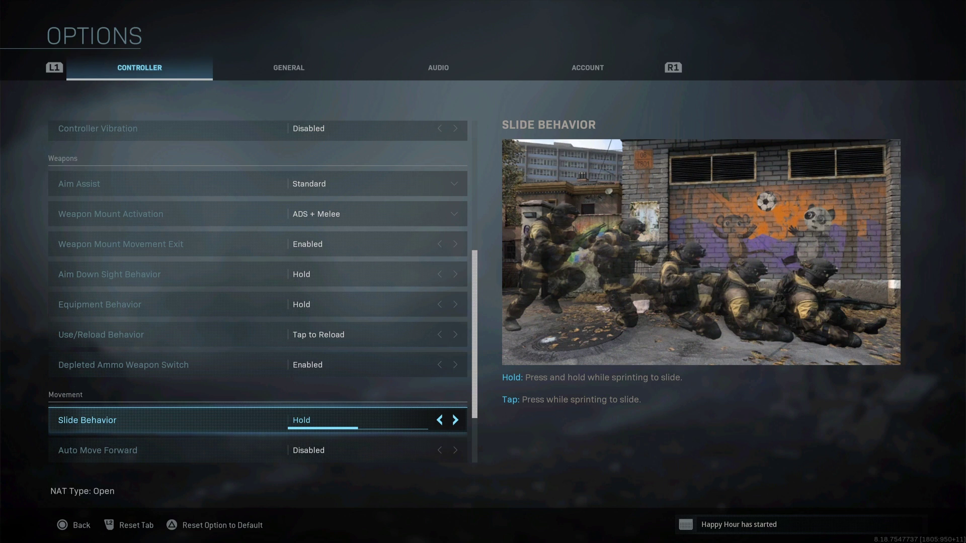
{"action": "key", "text": "Right"}
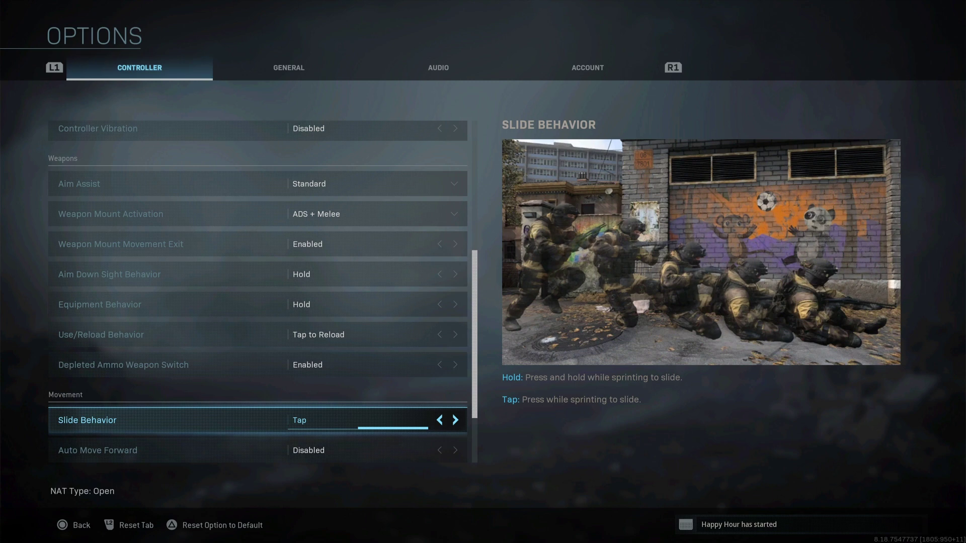
{"action": "key", "text": "Down"}
{"action": "key", "text": "Down"}
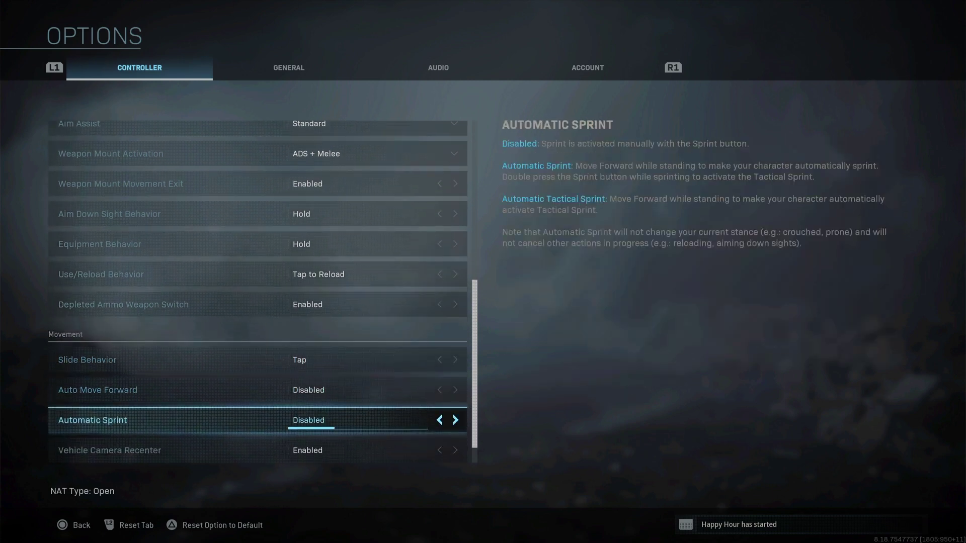
{"action": "key", "text": "Down"}
{"action": "key", "text": "Down"}
{"action": "key", "text": "Down"}
{"action": "key", "text": "Up"}
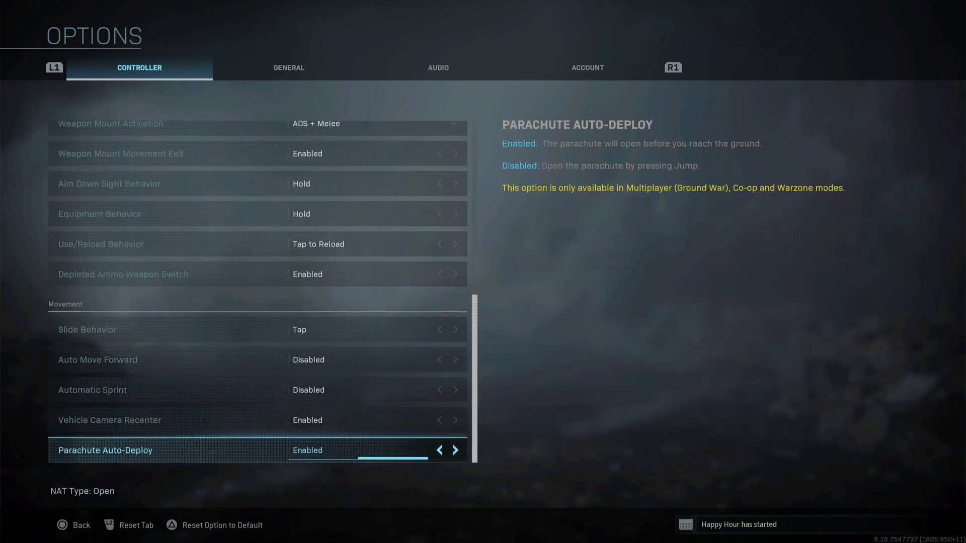
{"action": "key", "text": "Up"}
{"action": "key", "text": "Down"}
{"action": "key", "text": "Up"}
{"action": "key", "text": "Up"}
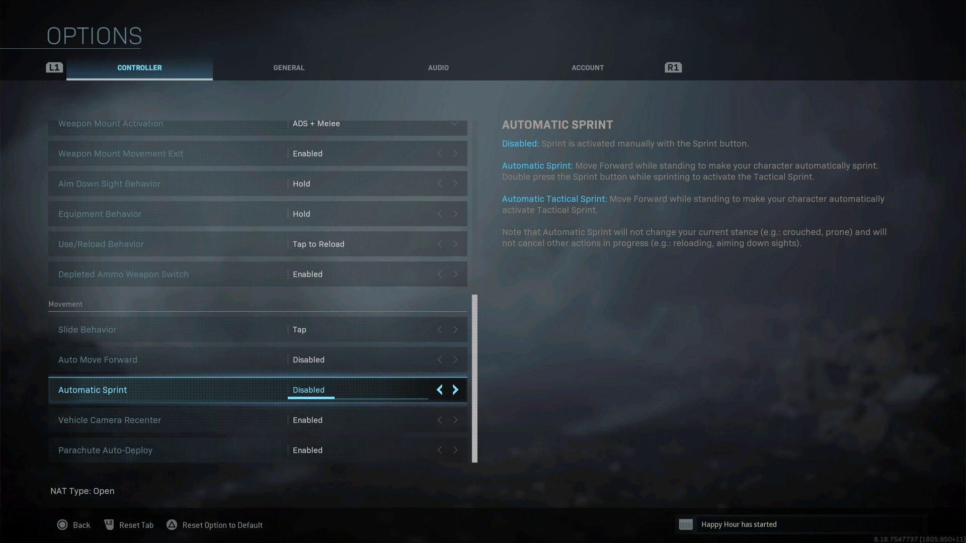
{"action": "key", "text": "e"}
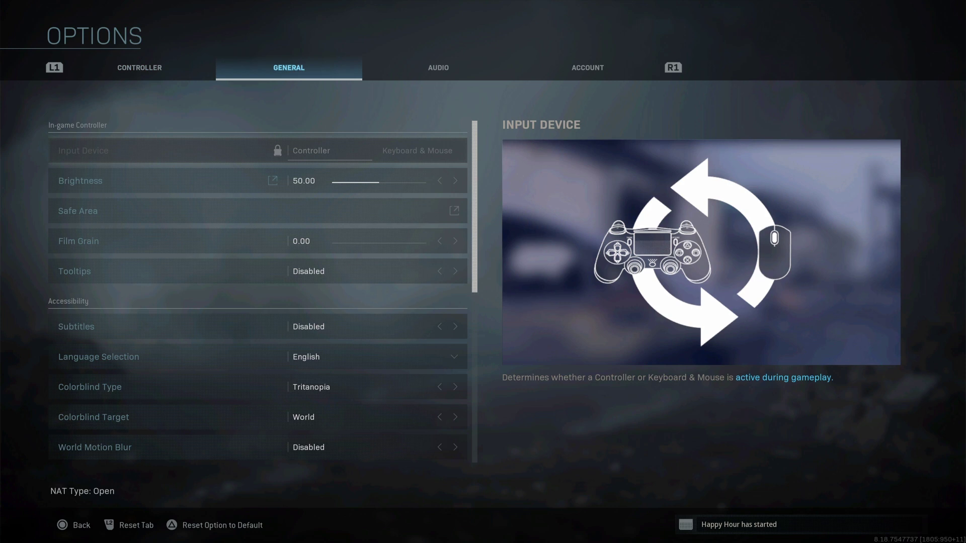
Open the Safe Area adjustment screen from the General options.
{"action": "left_click", "coordinate": [80, 180]}
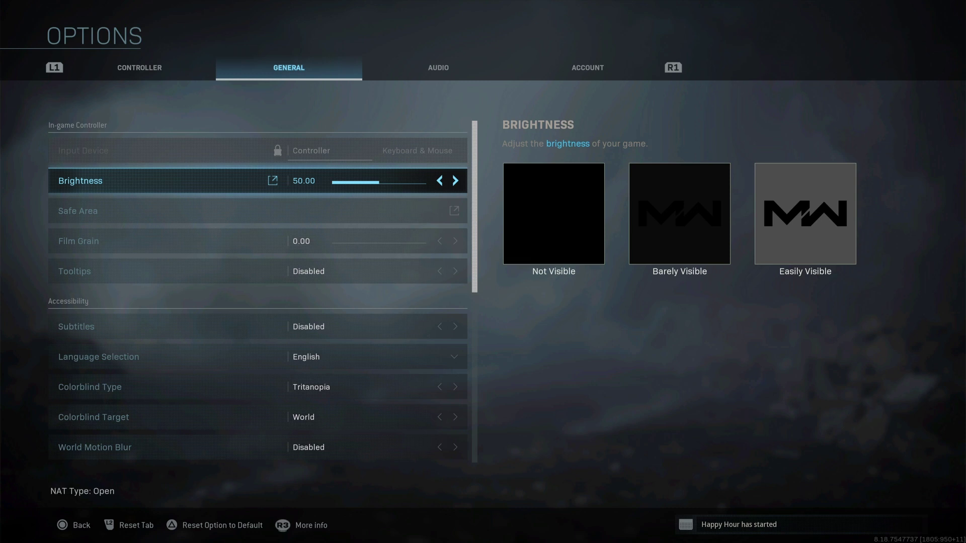
{"action": "key", "text": "Down"}
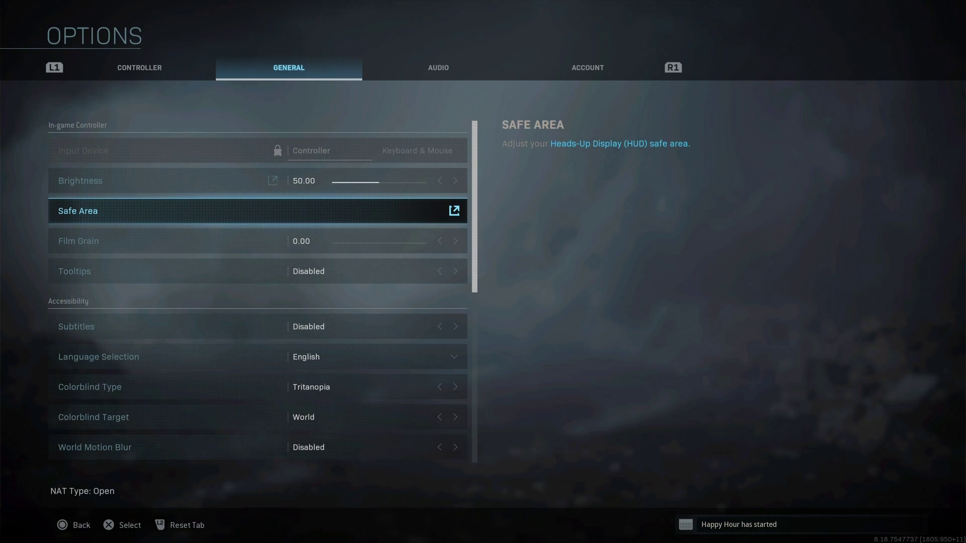
{"action": "key", "text": "Return"}
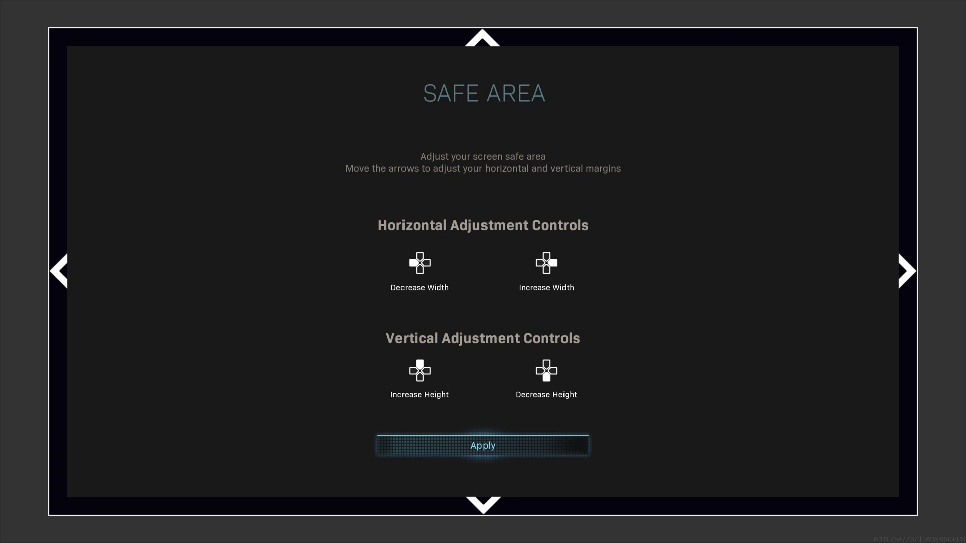
Test taller HUD safe area heights, restore the original height, and apply it.
{"action": "key", "text": "Up"}
{"action": "key", "text": "Up"}
{"action": "key", "text": "Up"}
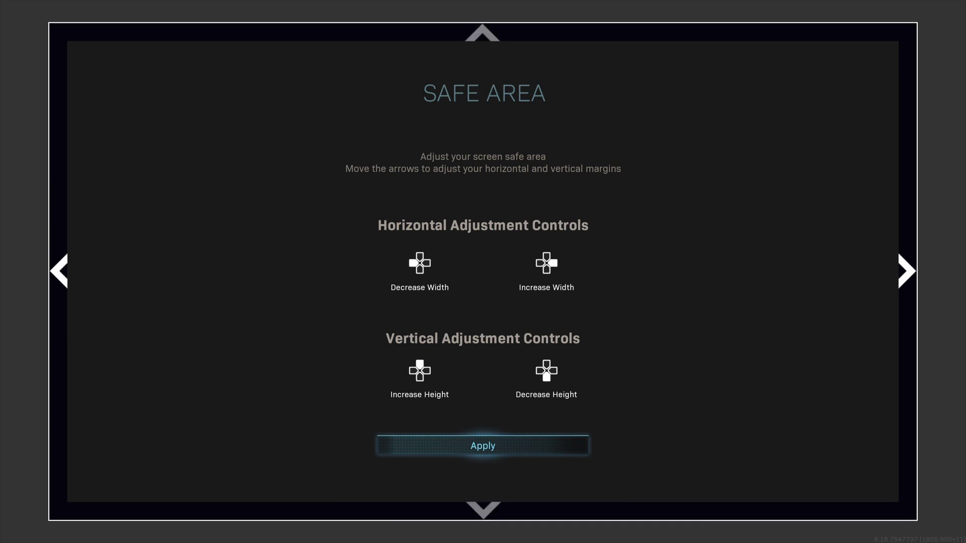
{"action": "key", "text": "Up"}
{"action": "key", "text": "Up"}
{"action": "key", "text": "Up"}
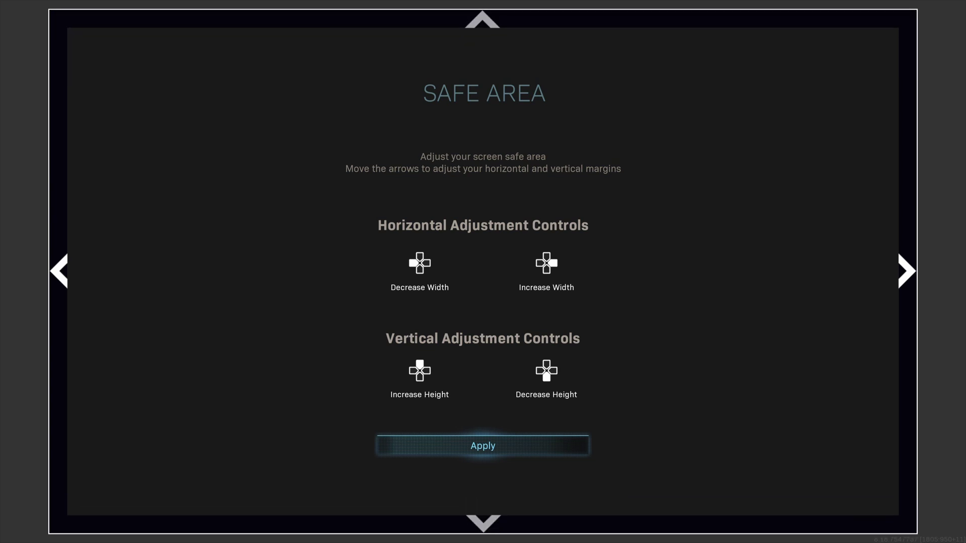
{"action": "key", "text": "Up"}
{"action": "key", "text": "Up"}
{"action": "key", "text": "Up"}
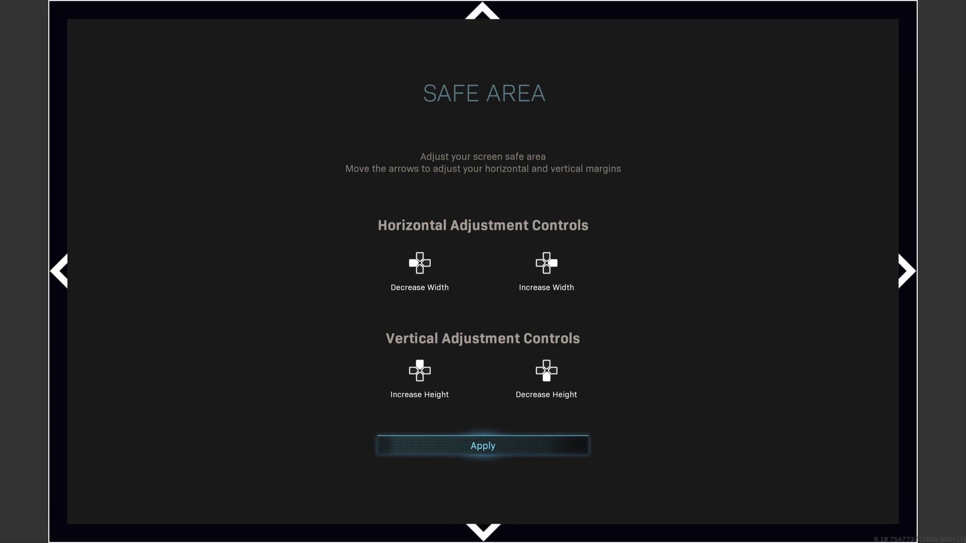
{"action": "key", "text": "Down"}
{"action": "key", "text": "Down"}
{"action": "key", "text": "Down"}
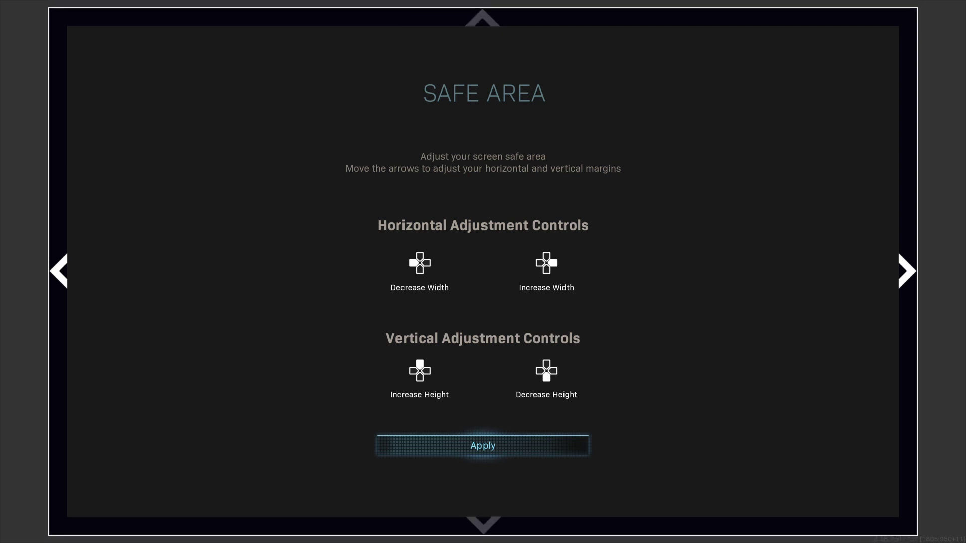
{"action": "key", "text": "Down"}
{"action": "key", "text": "Down"}
{"action": "key", "text": "Down"}
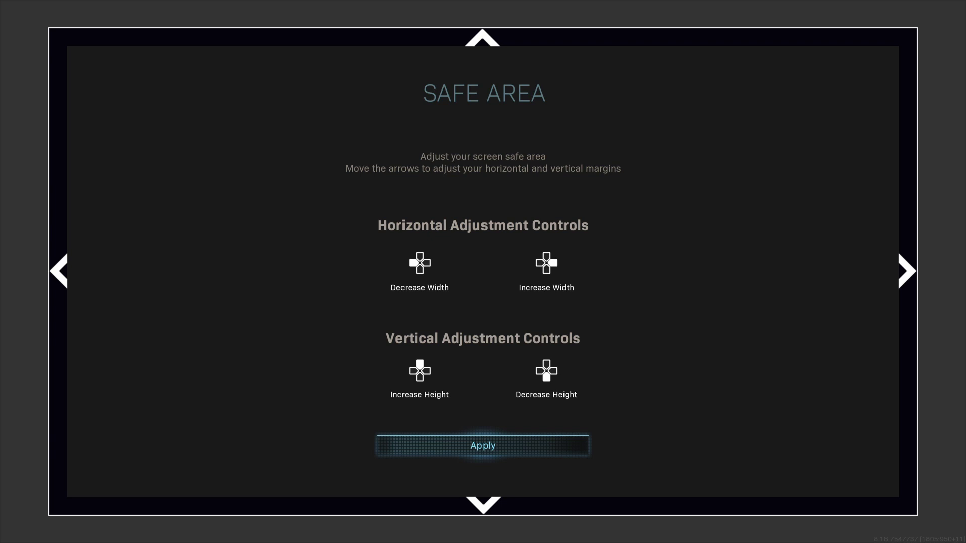
{"action": "key", "text": "Return"}
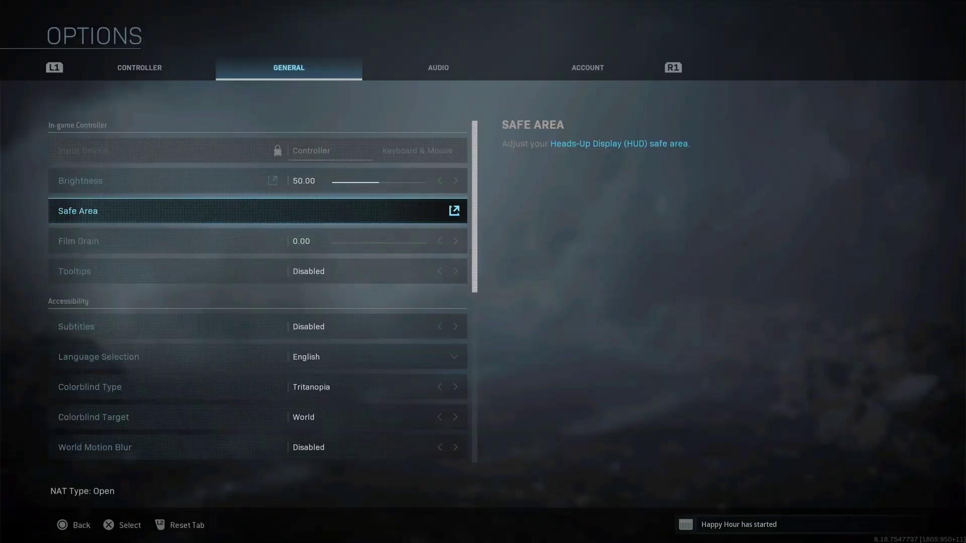
{"action": "left_click", "coordinate": [169, 241]}
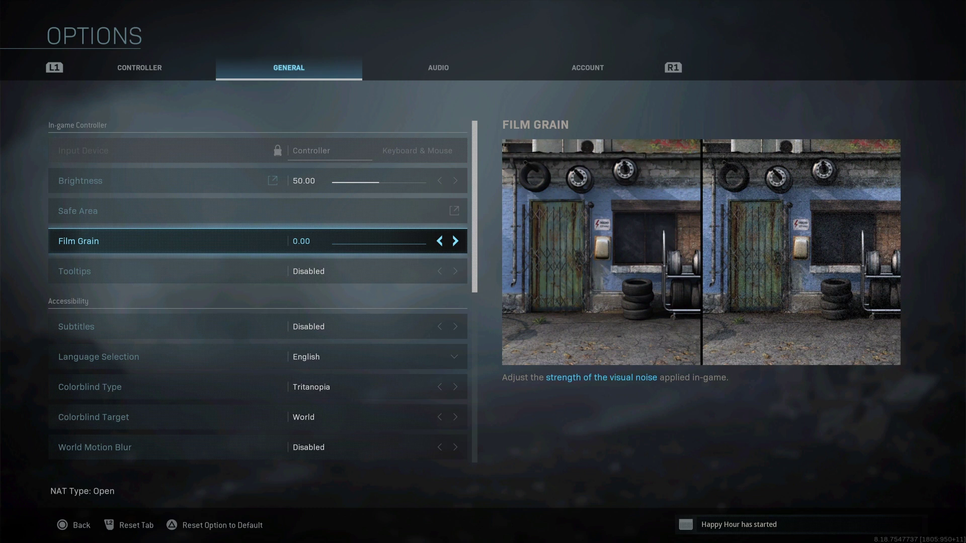
{"action": "left_click", "coordinate": [74, 271]}
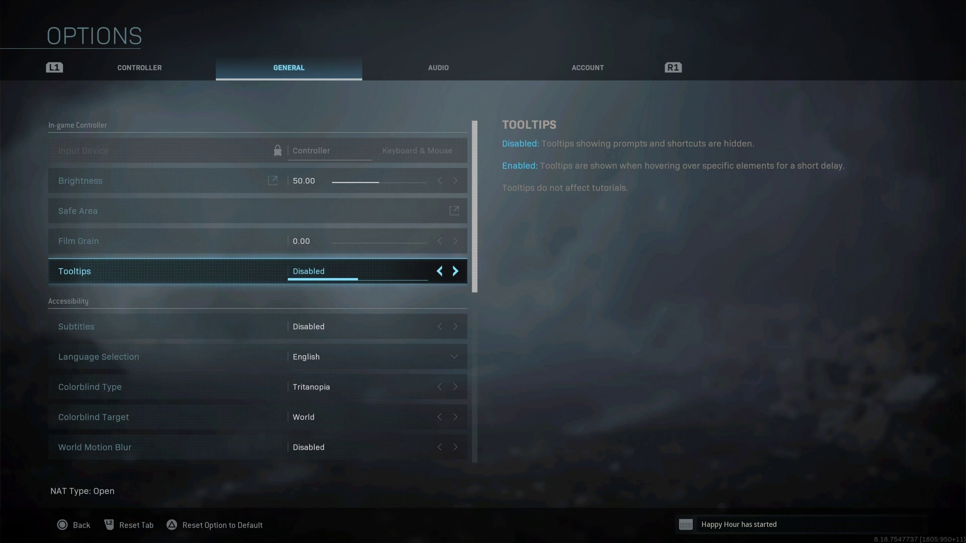
{"action": "left_click", "coordinate": [76, 326]}
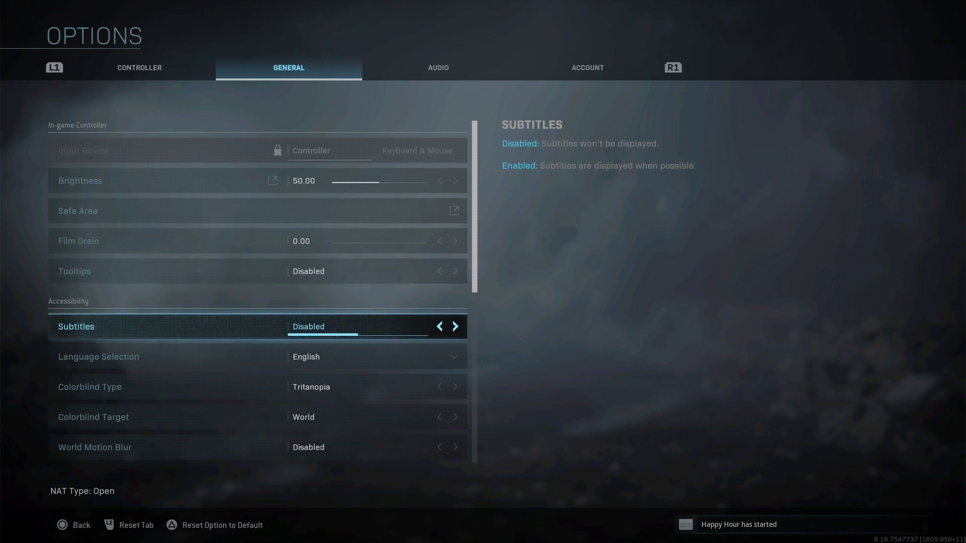
{"action": "left_click", "coordinate": [89, 387]}
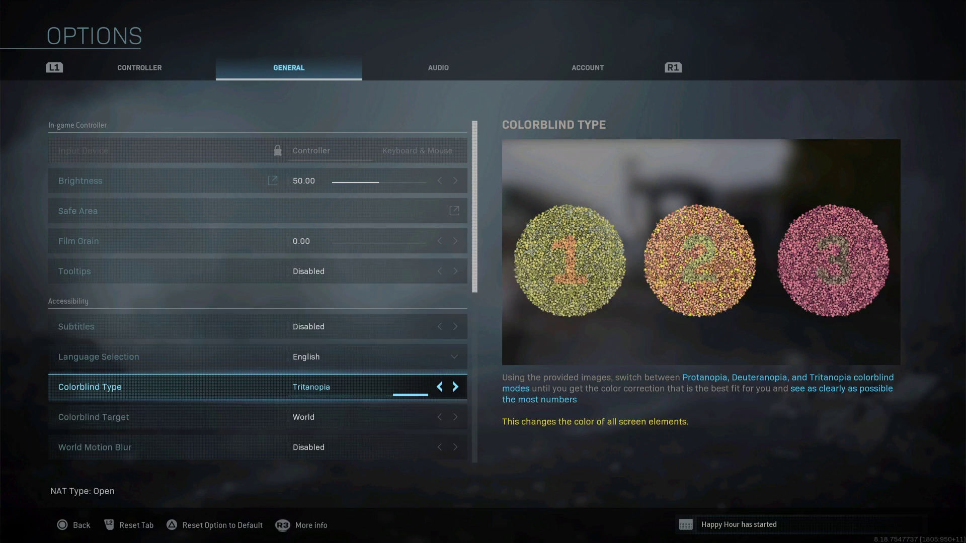
{"action": "key", "text": "Down"}
{"action": "key", "text": "Down"}
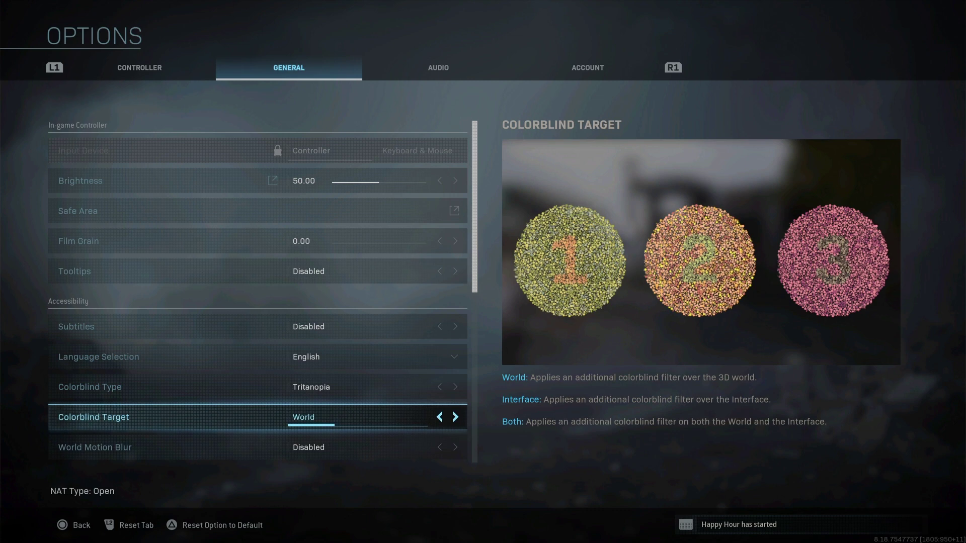
{"action": "key", "text": "Down"}
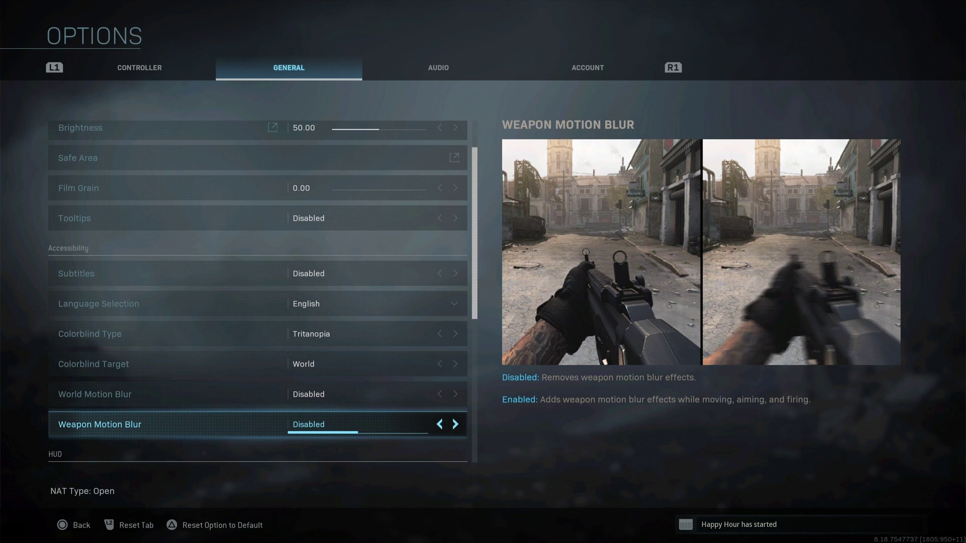
{"action": "key", "text": "Up"}
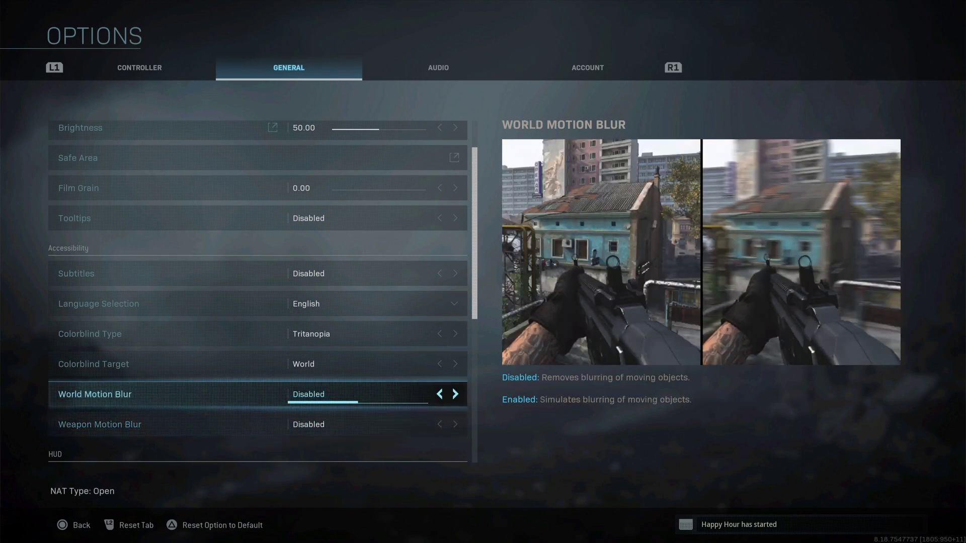
{"action": "key", "text": "Down"}
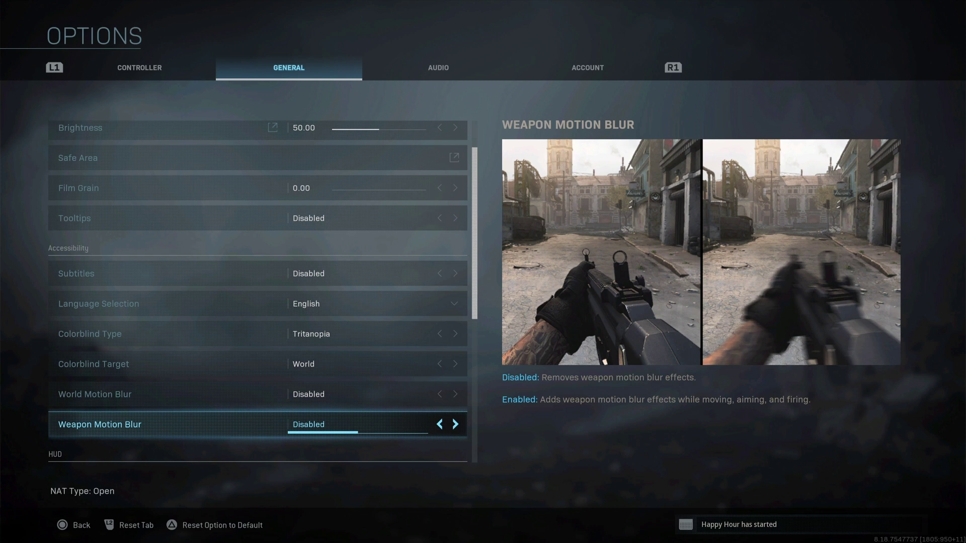
{"action": "key", "text": "Down"}
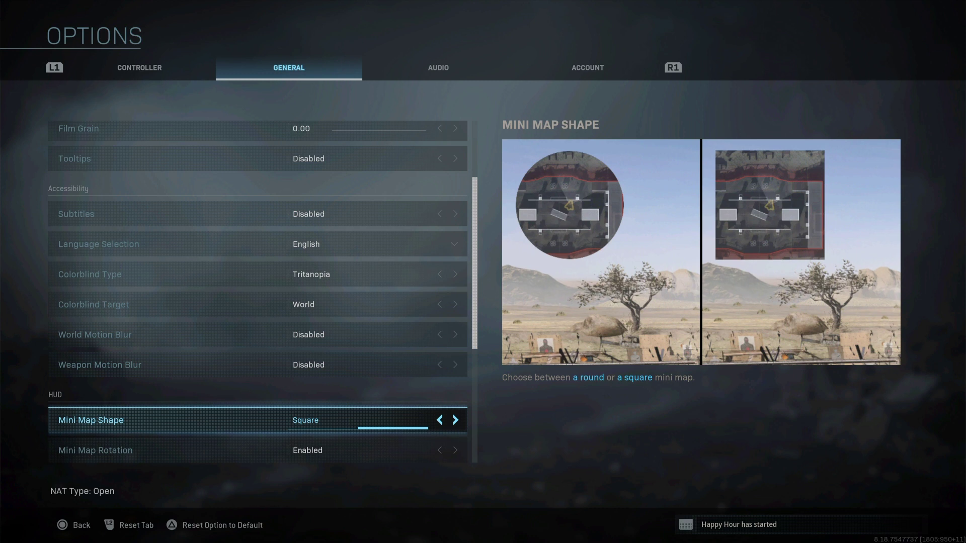
{"action": "key", "text": "Down"}
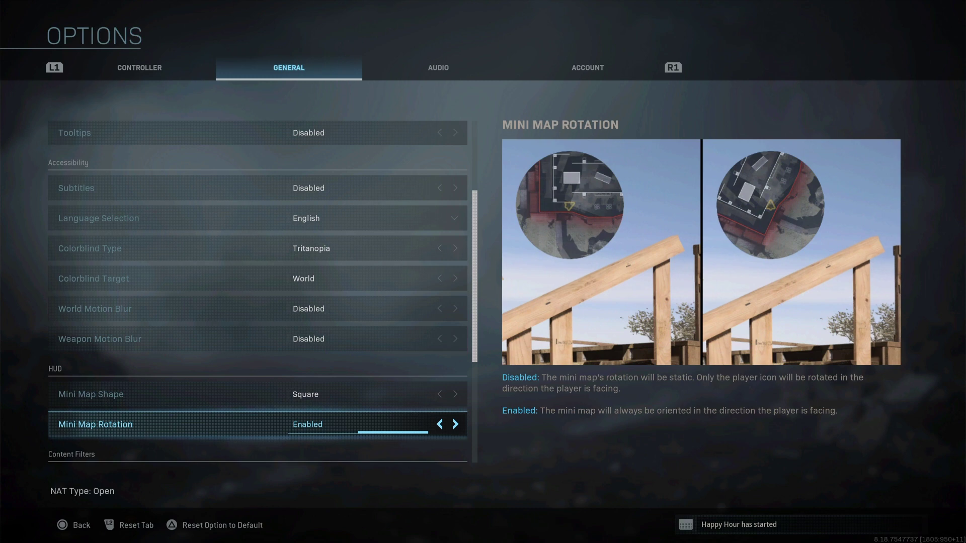
{"action": "key", "text": "Down"}
{"action": "key", "text": "Down"}
{"action": "key", "text": "Down"}
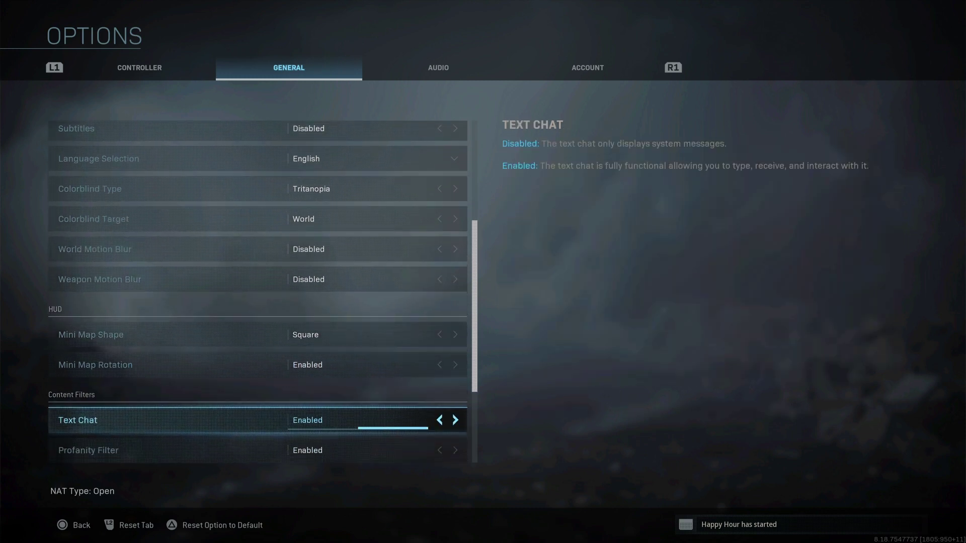
{"action": "key", "text": "Up"}
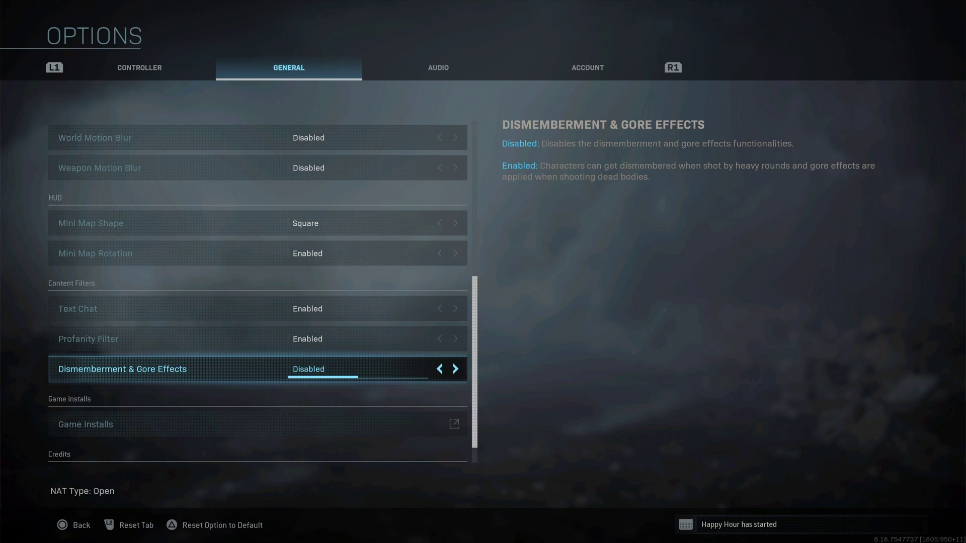
{"action": "key", "text": "Down"}
{"action": "key", "text": "Down"}
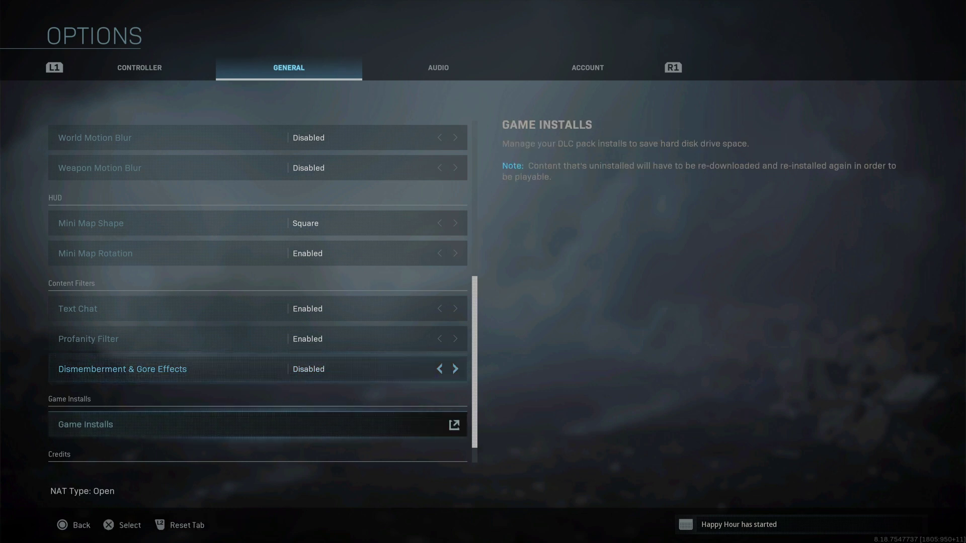
{"action": "key", "text": "Down"}
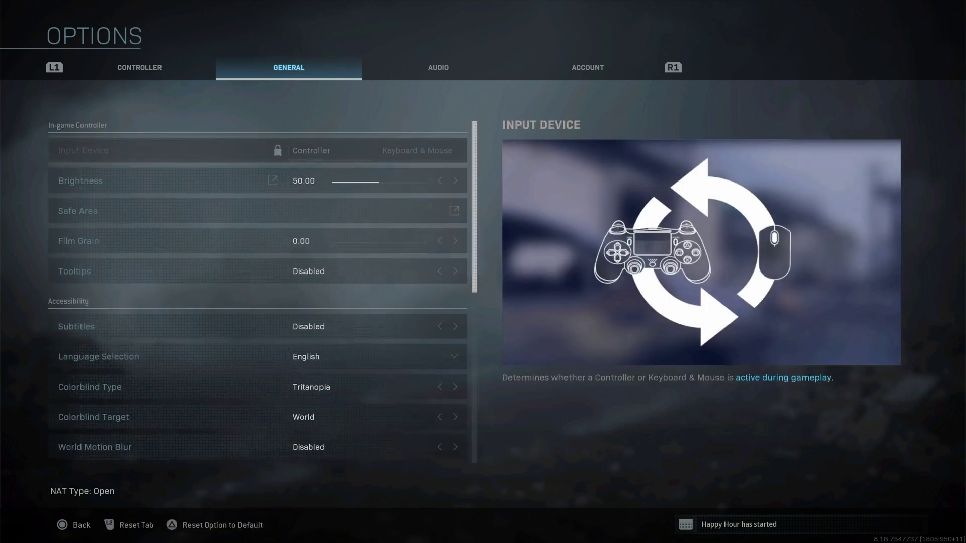
Switch to the Audio tab and confirm the Audio Mix stays on Boost.
{"action": "key", "text": "e"}
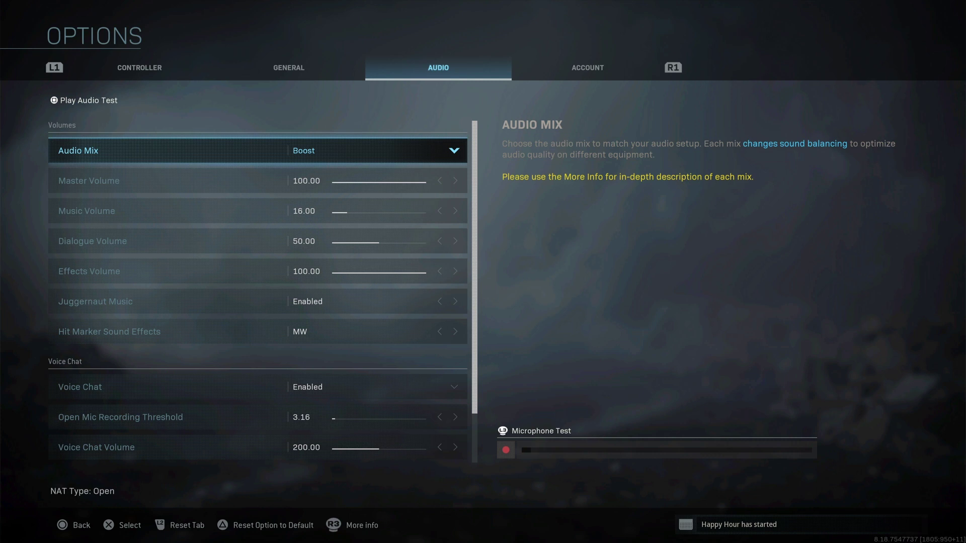
{"action": "key", "text": "Return"}
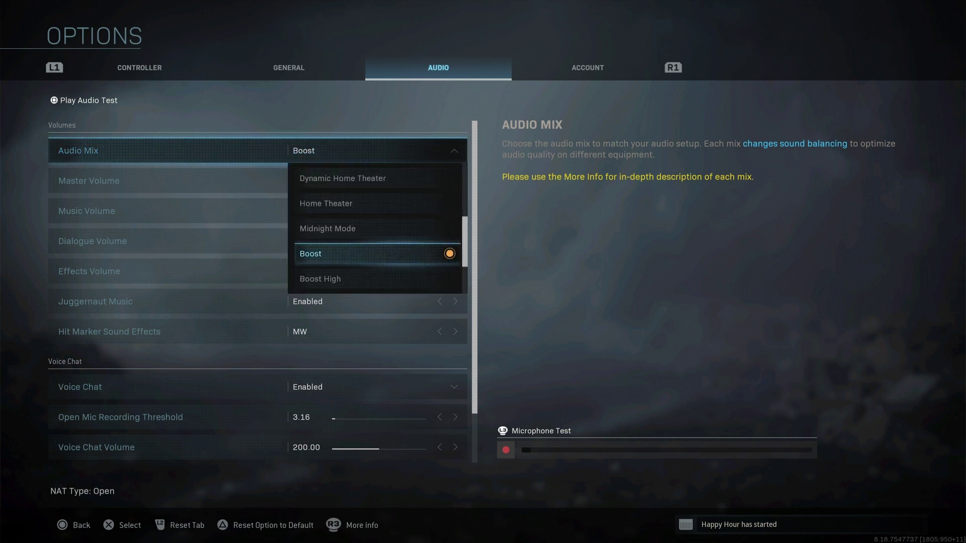
{"action": "key", "text": "Escape"}
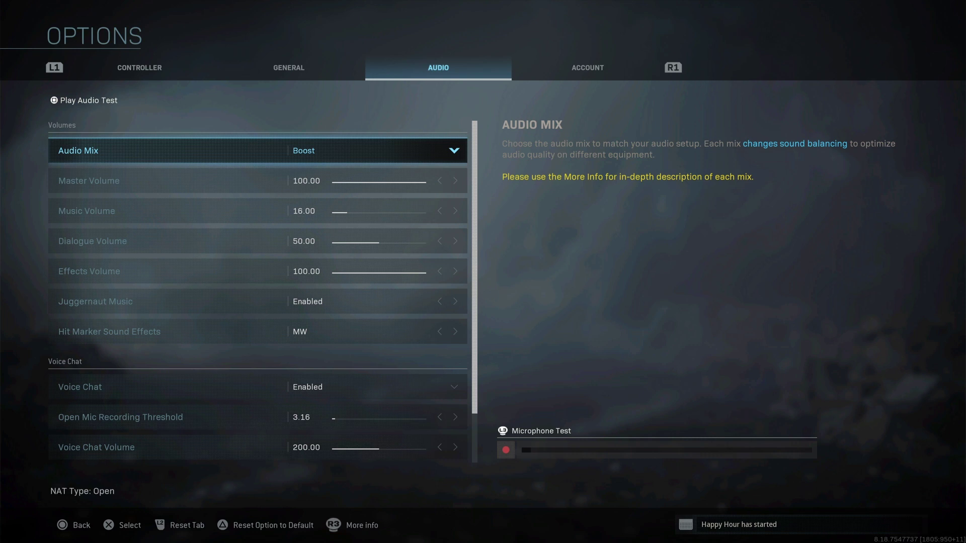
{"action": "key", "text": "Return"}
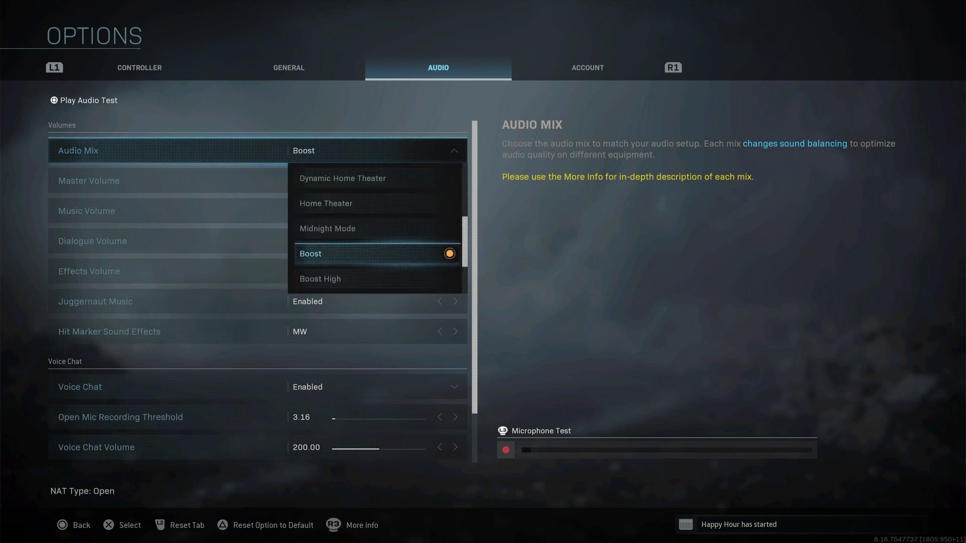
{"action": "key", "text": "Return"}
{"action": "key", "text": "Down"}
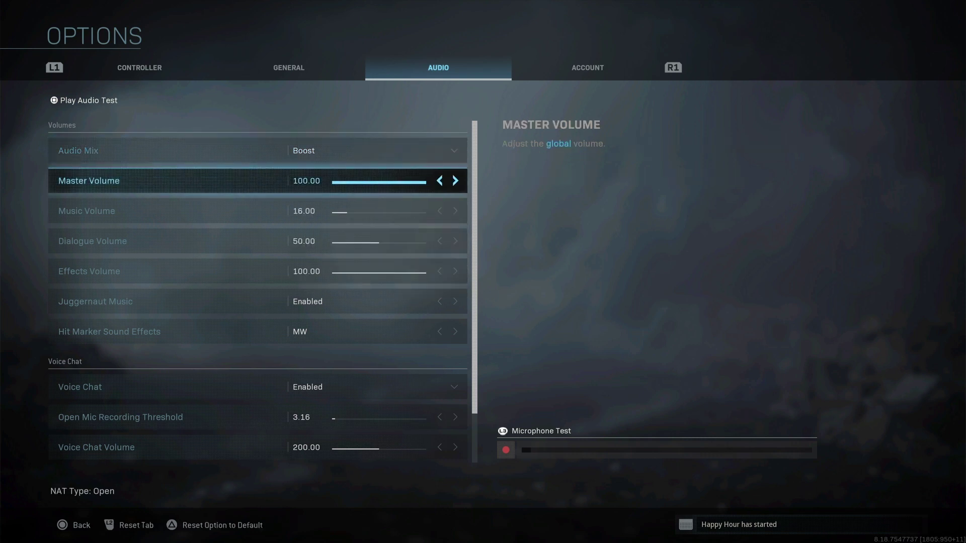
{"action": "key", "text": "Down"}
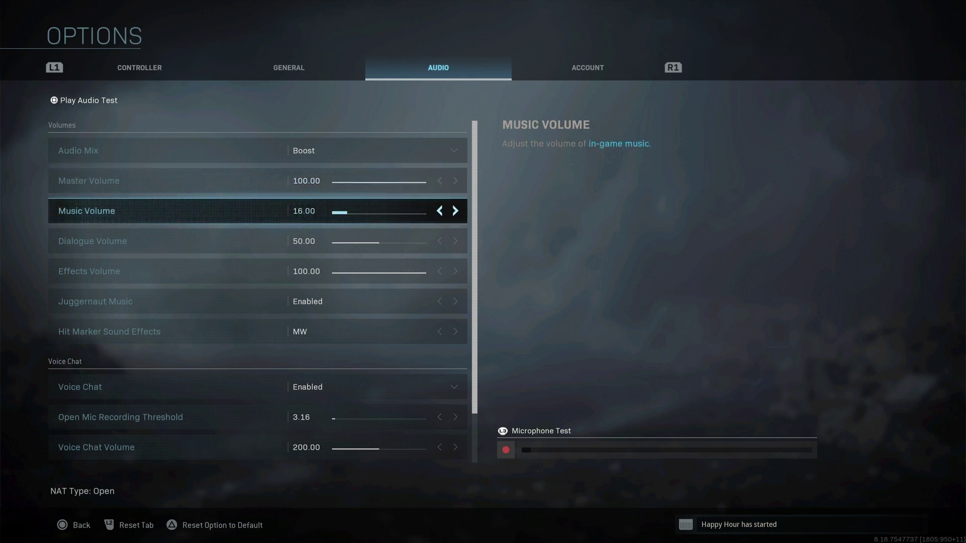
{"action": "key", "text": "Left"}
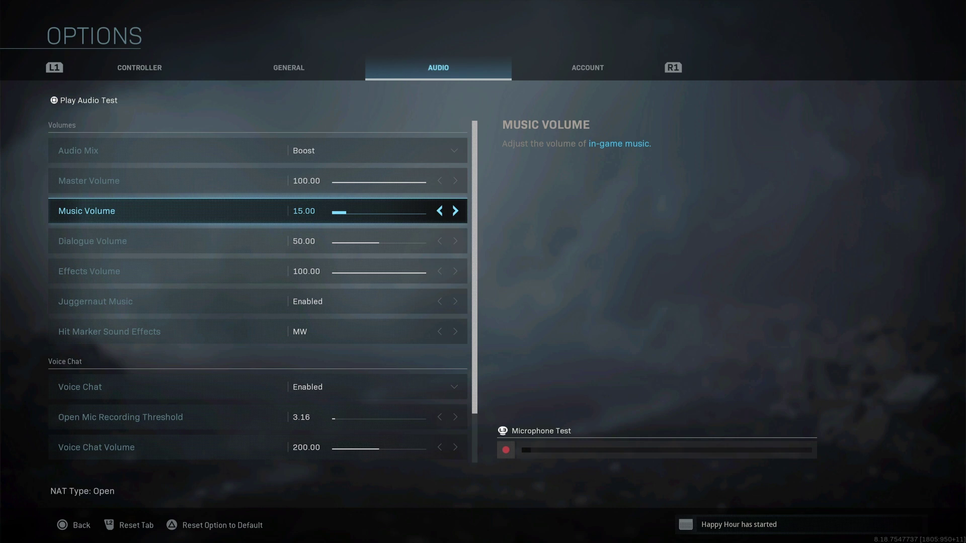
{"action": "key", "text": "Down"}
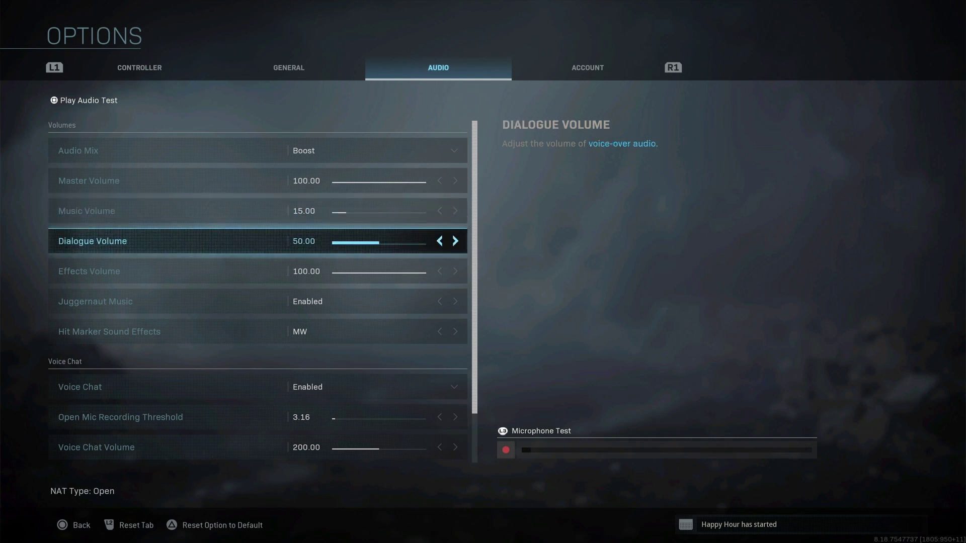
{"action": "key", "text": "Down"}
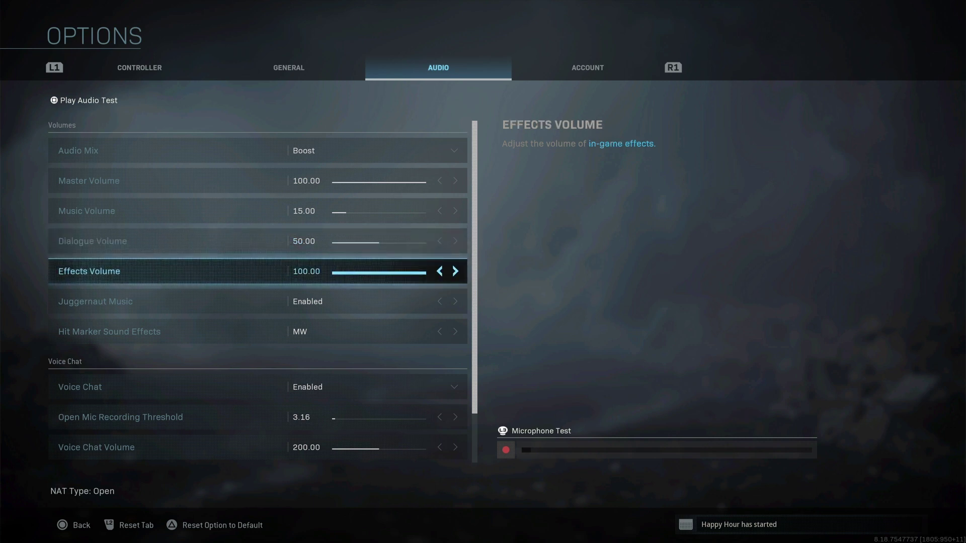
{"action": "key", "text": "Down"}
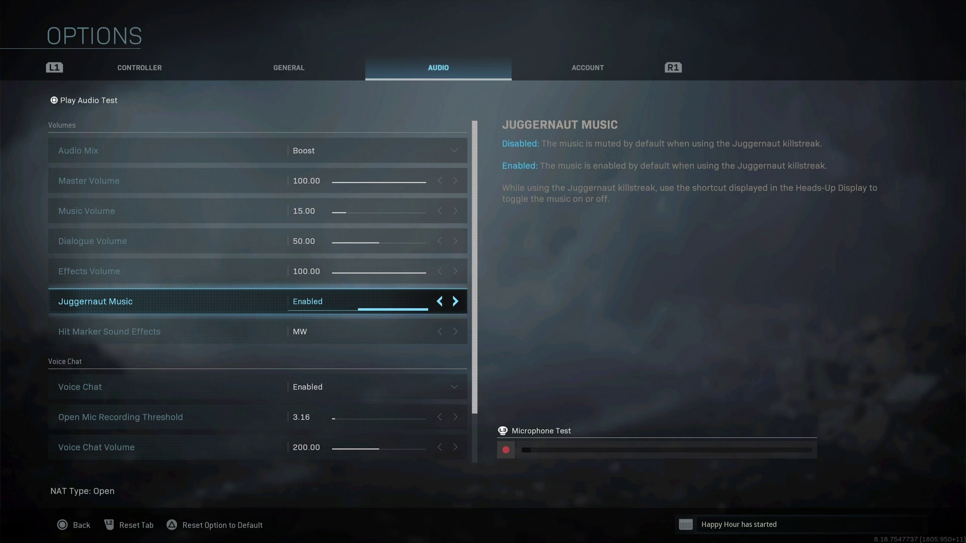
{"action": "key", "text": "Down"}
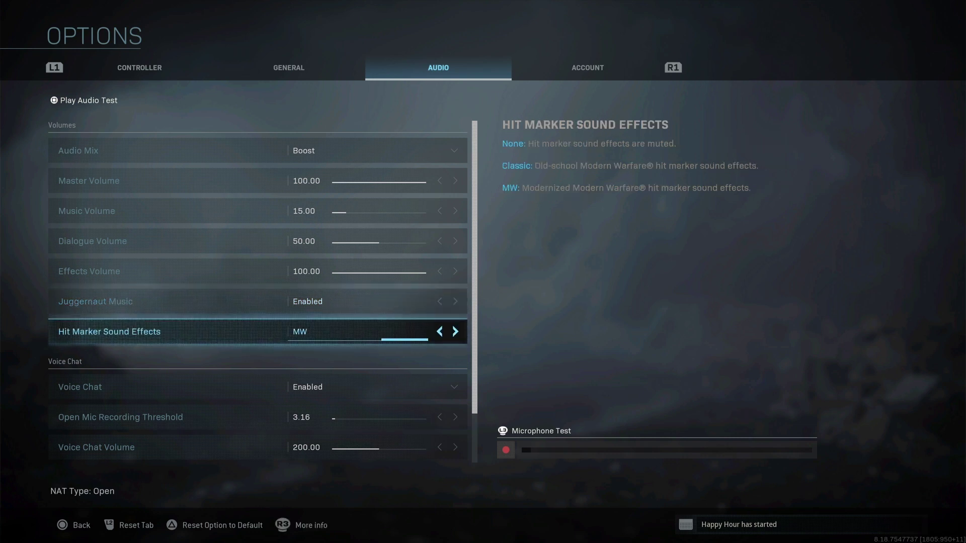
{"action": "key", "text": "Up"}
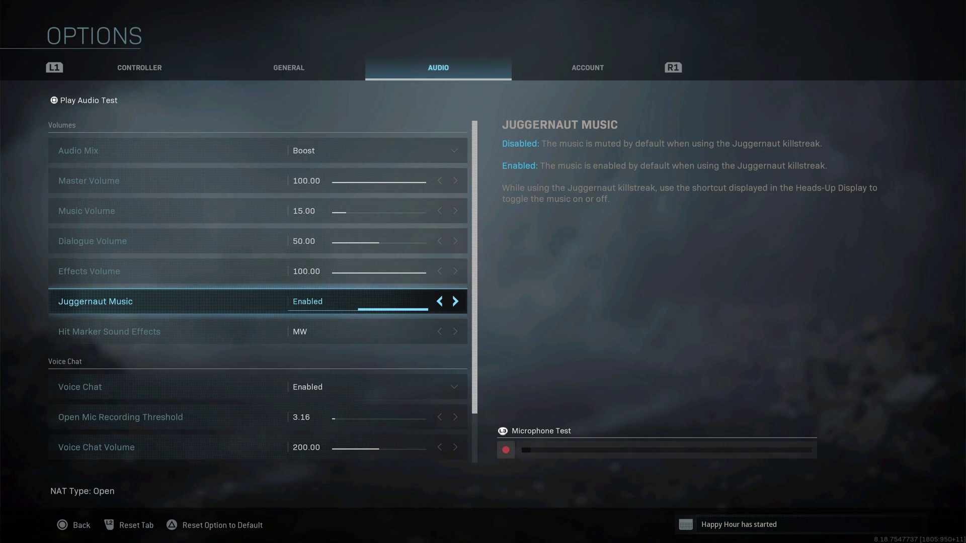
{"action": "left_click", "coordinate": [109, 331]}
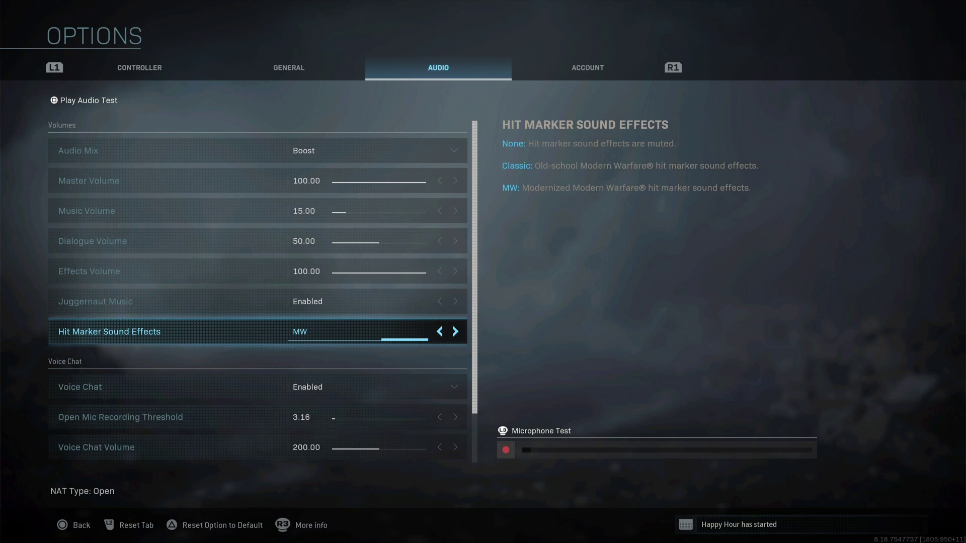
{"action": "left_click", "coordinate": [258, 387]}
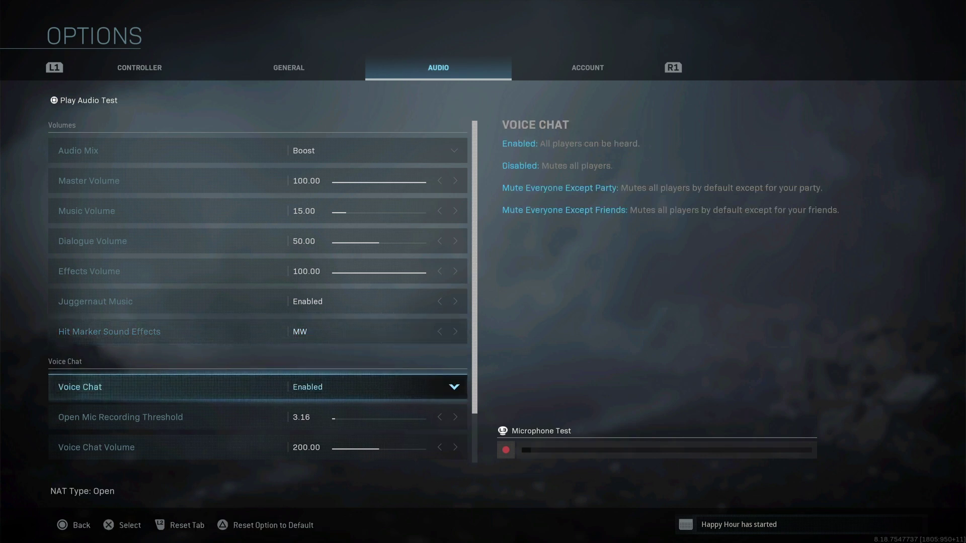
{"action": "left_click", "coordinate": [121, 417]}
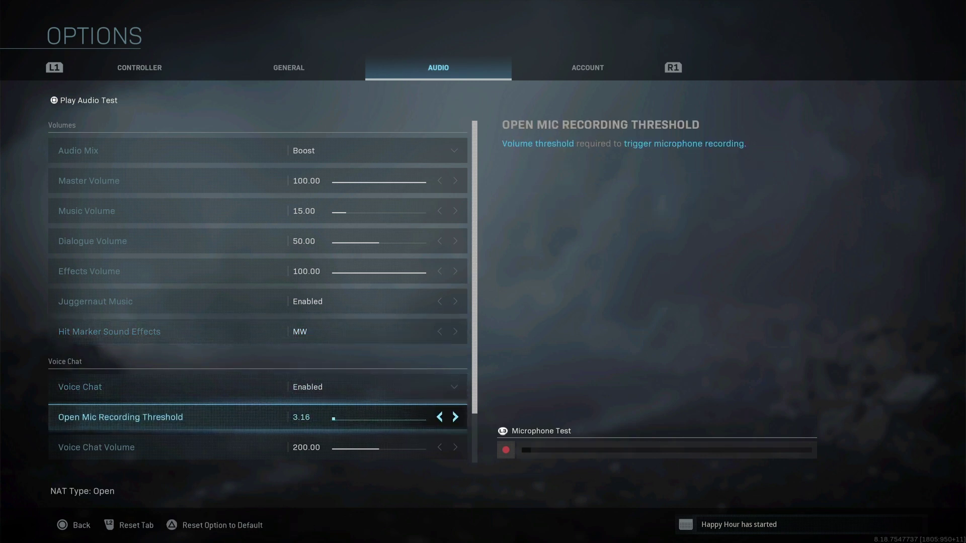
{"action": "key", "text": "Up"}
{"action": "key", "text": "Up"}
{"action": "key", "text": "Down"}
{"action": "key", "text": "Down"}
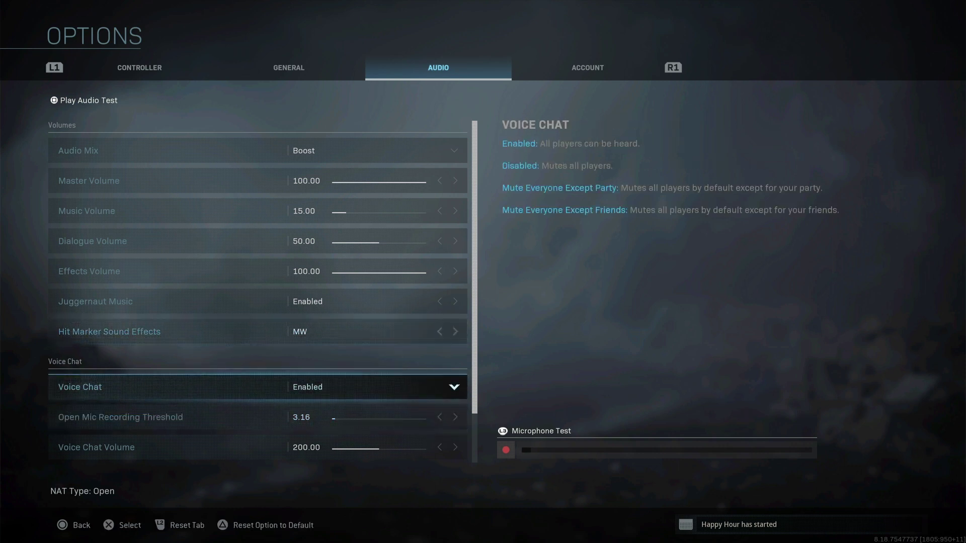
{"action": "key", "text": "Down"}
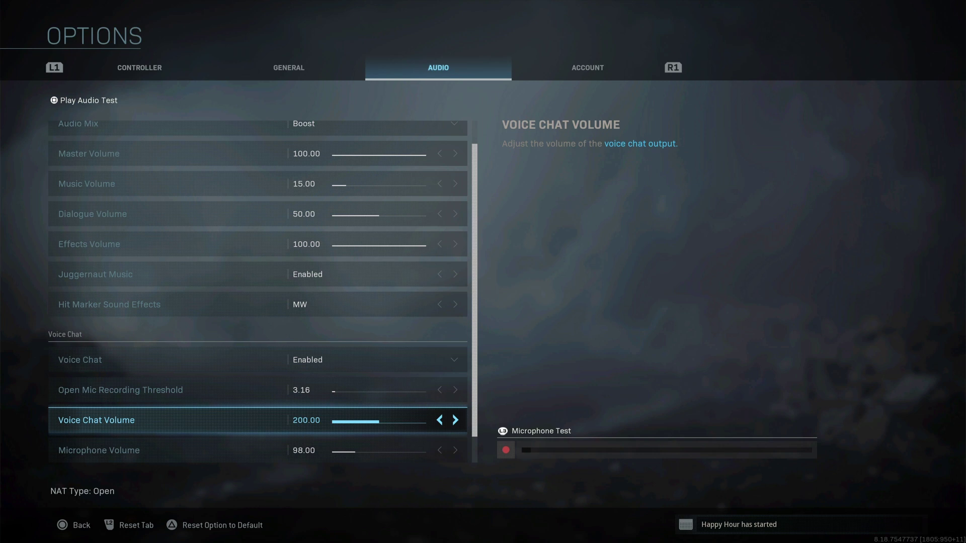
{"action": "key", "text": "Down"}
{"action": "key", "text": "Down"}
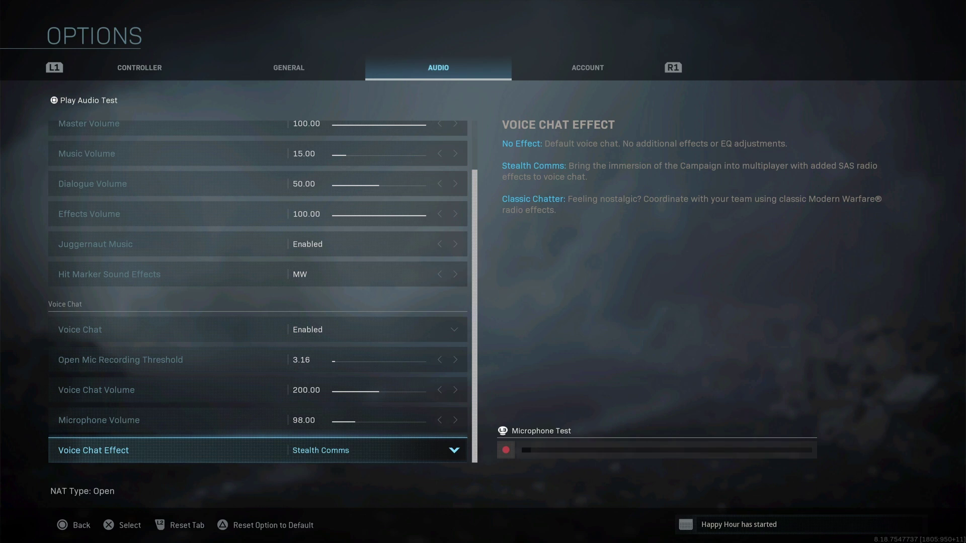
{"action": "left_click", "coordinate": [96, 390]}
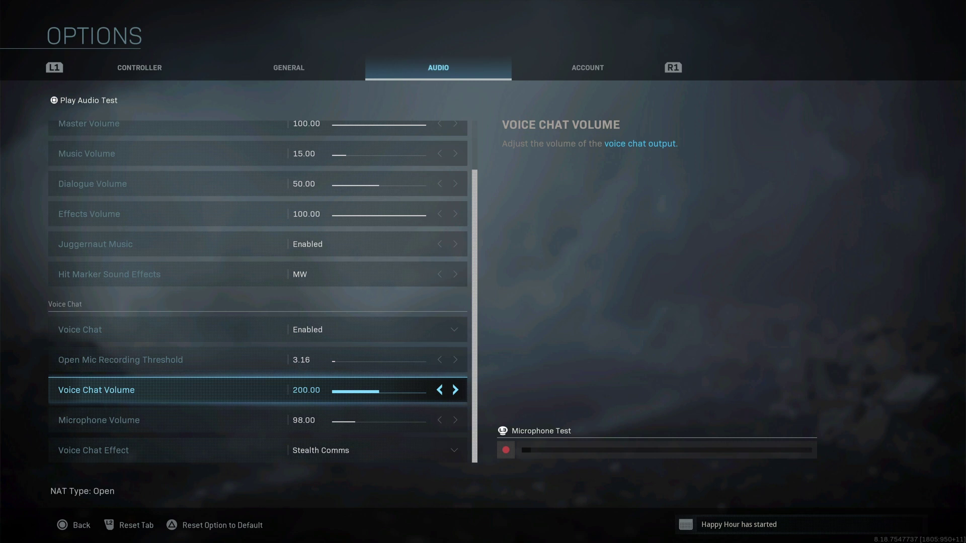
{"action": "key", "text": "Down"}
{"action": "key", "text": "Down"}
{"action": "key", "text": "Up"}
{"action": "key", "text": "Up"}
{"action": "key", "text": "Down"}
{"action": "key", "text": "Down"}
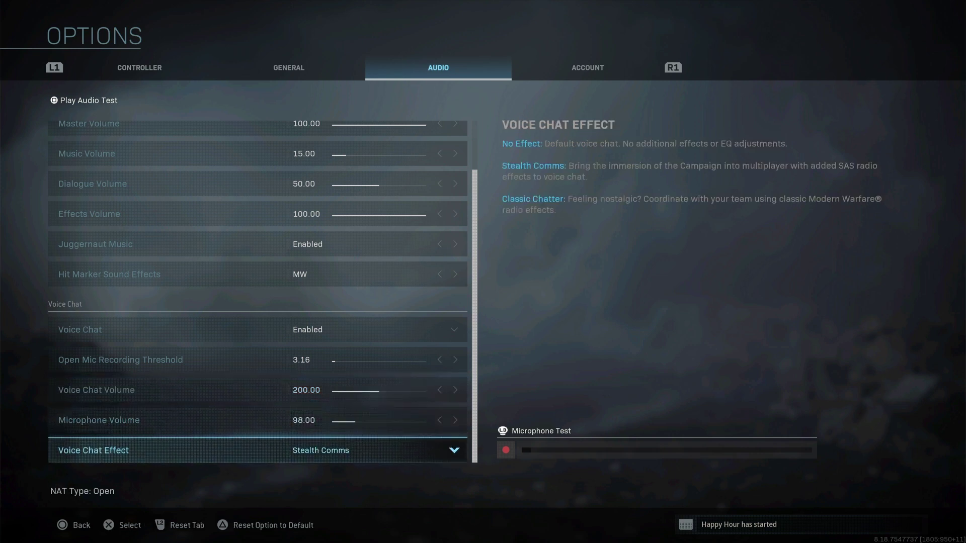
{"action": "key", "text": "Down"}
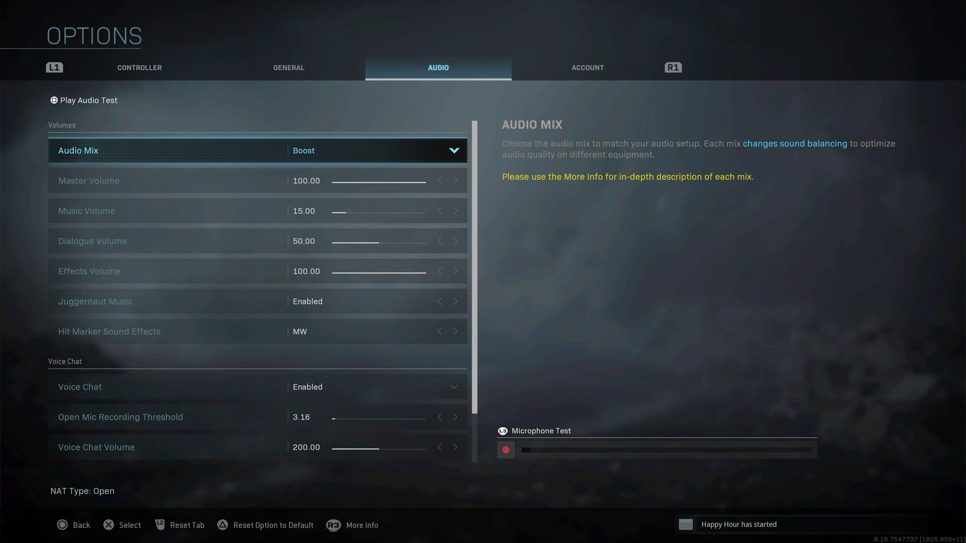
Browse the Controller settings via General, then exit Options to the Multiplayer play menu.
{"action": "key", "text": "q"}
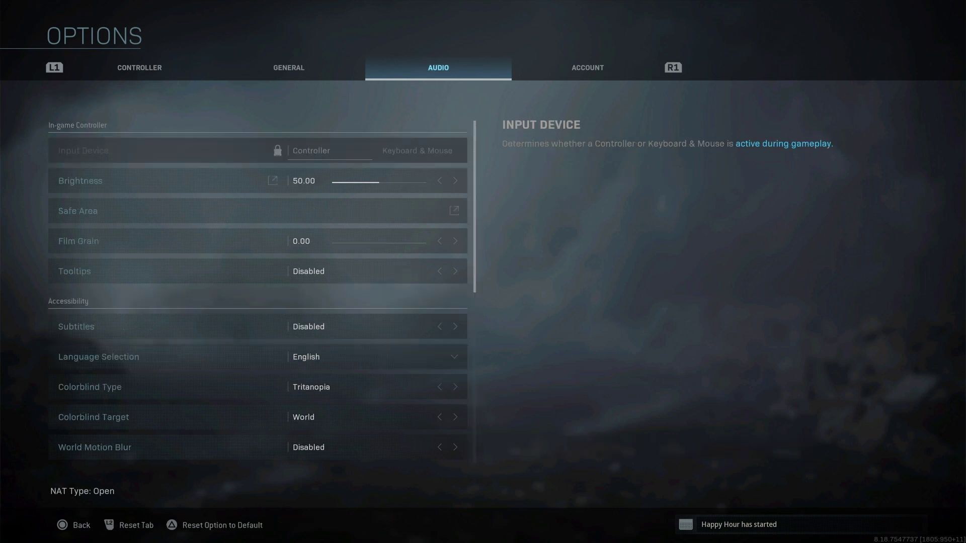
{"action": "key", "text": "q"}
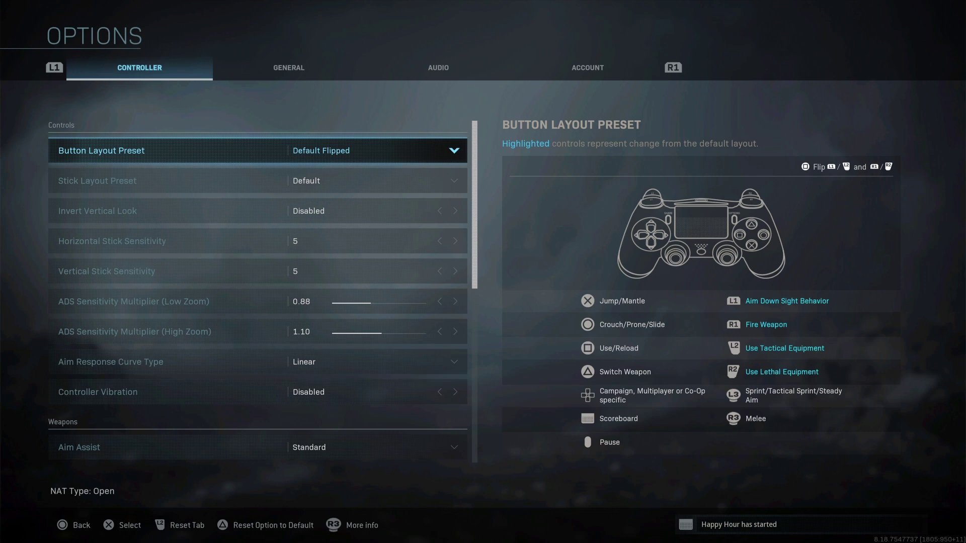
{"action": "key", "text": "Down"}
{"action": "key", "text": "Down"}
{"action": "key", "text": "Down"}
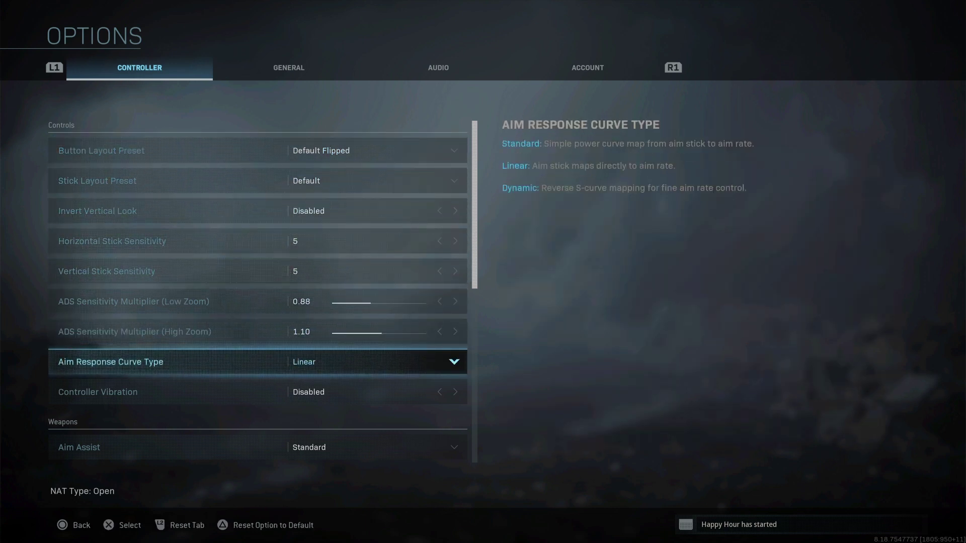
{"action": "key", "text": "Down"}
{"action": "key", "text": "Down"}
{"action": "key", "text": "Up"}
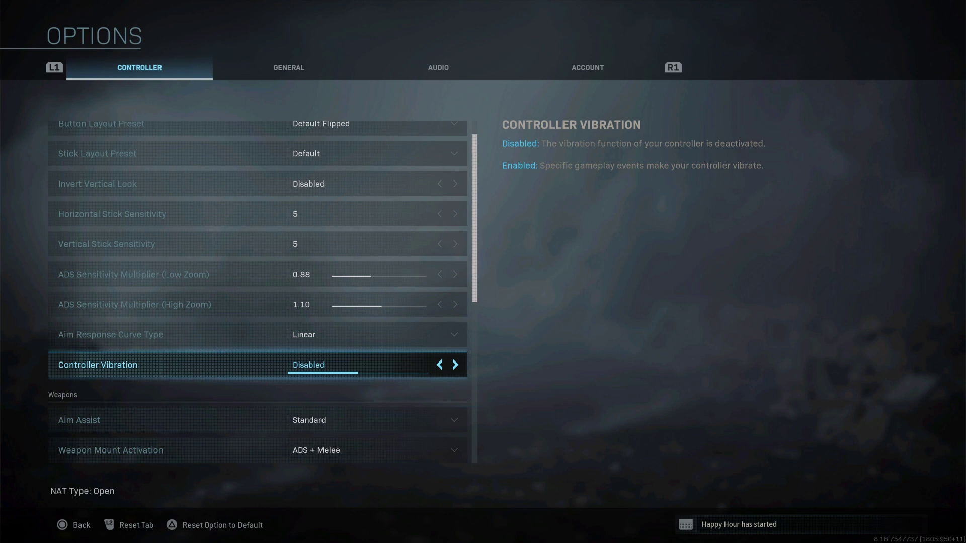
{"action": "key", "text": "Up"}
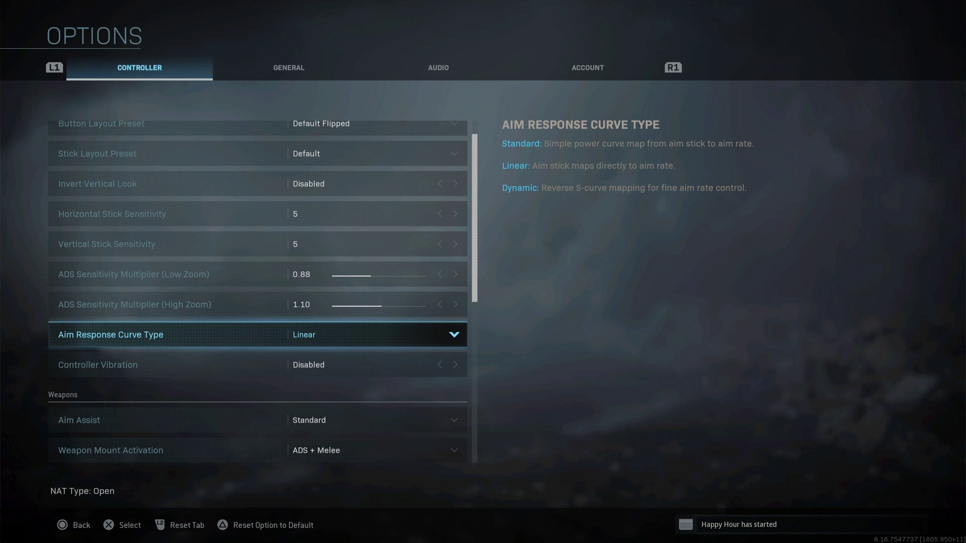
{"action": "key", "text": "Up"}
{"action": "key", "text": "Up"}
{"action": "key", "text": "Up"}
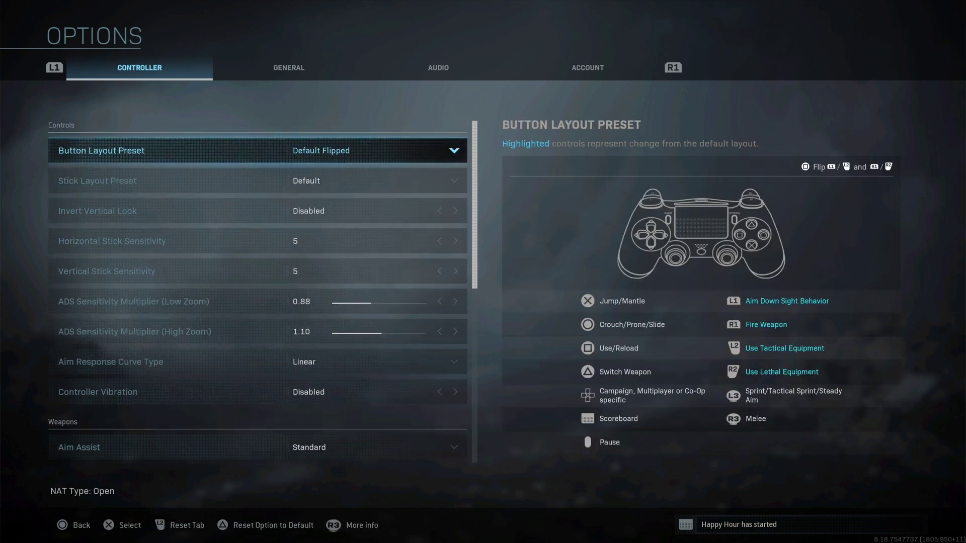
{"action": "key", "text": "Escape"}
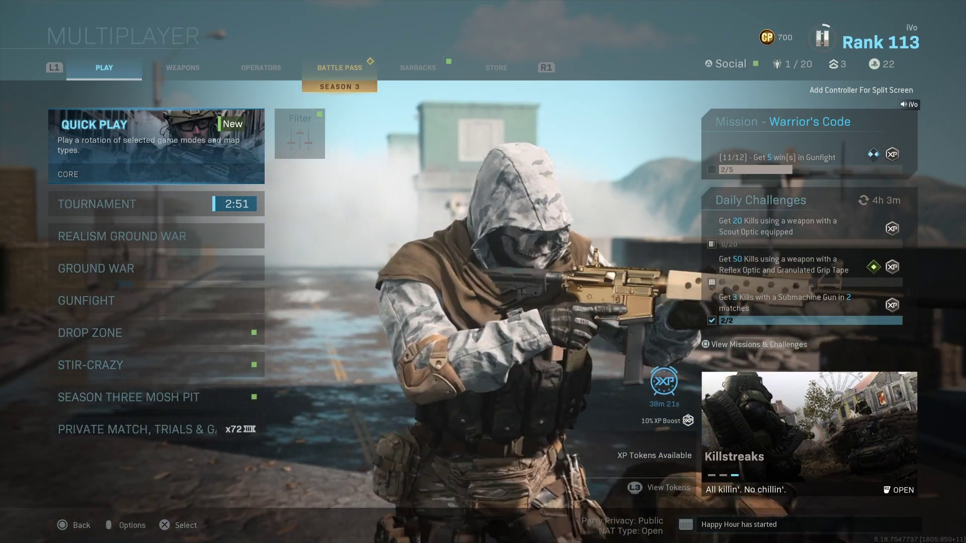
{"action": "key", "text": "e"}
{"action": "key", "text": "Return"}
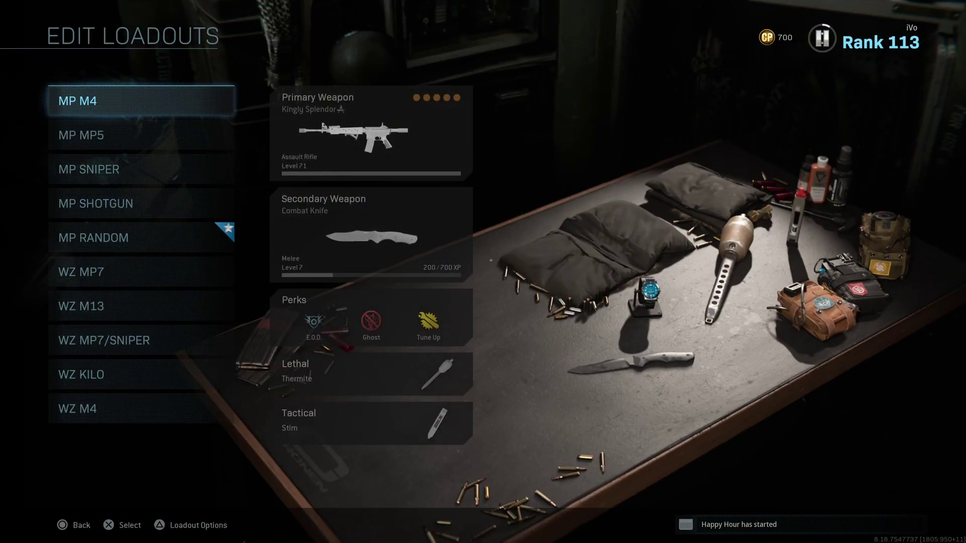
{"action": "key", "text": "Escape"}
{"action": "key", "text": "q"}
{"action": "key", "text": "Escape"}
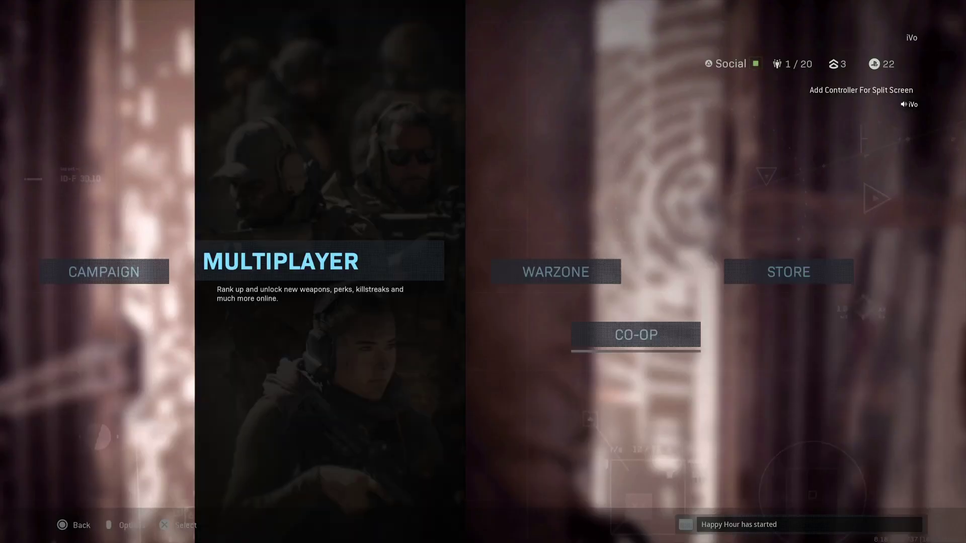
{"action": "key", "text": "Return"}
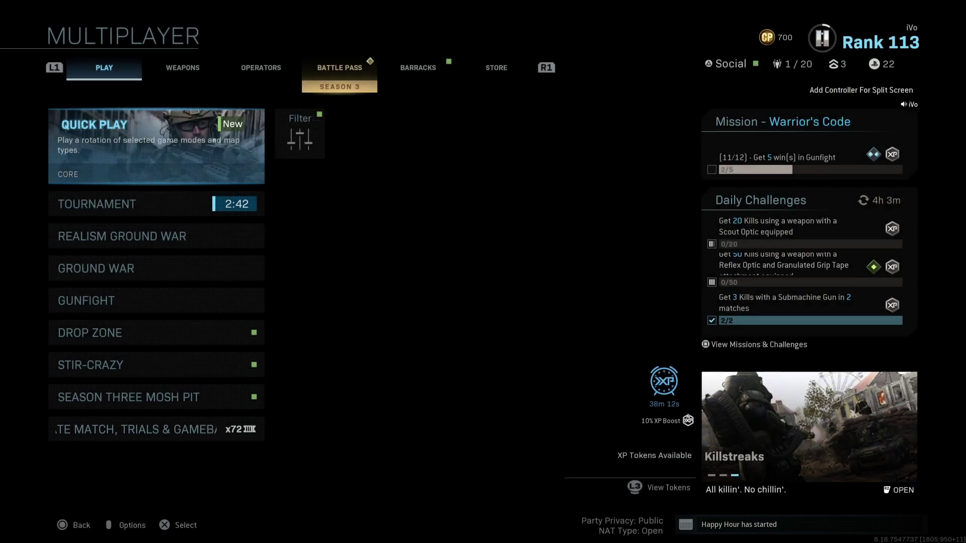
{"action": "key", "text": "Escape"}
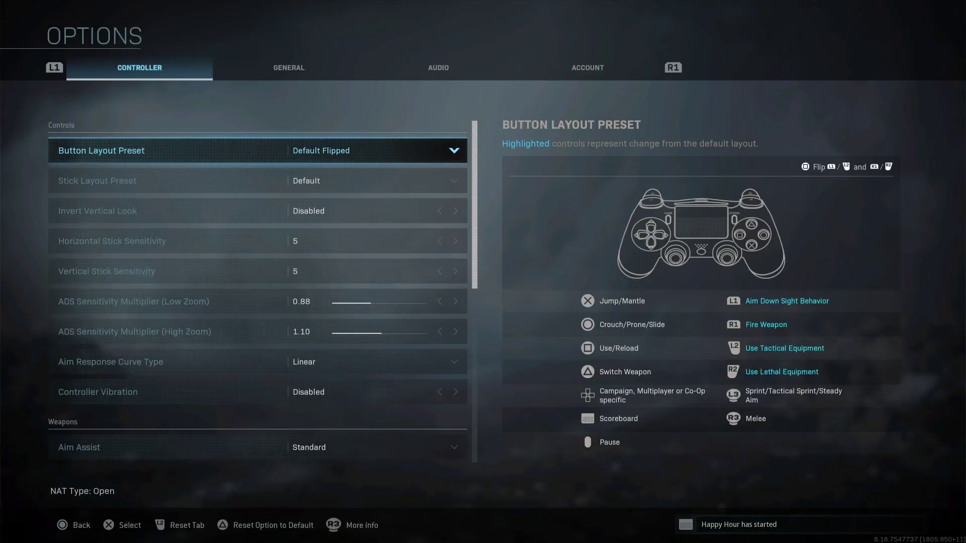